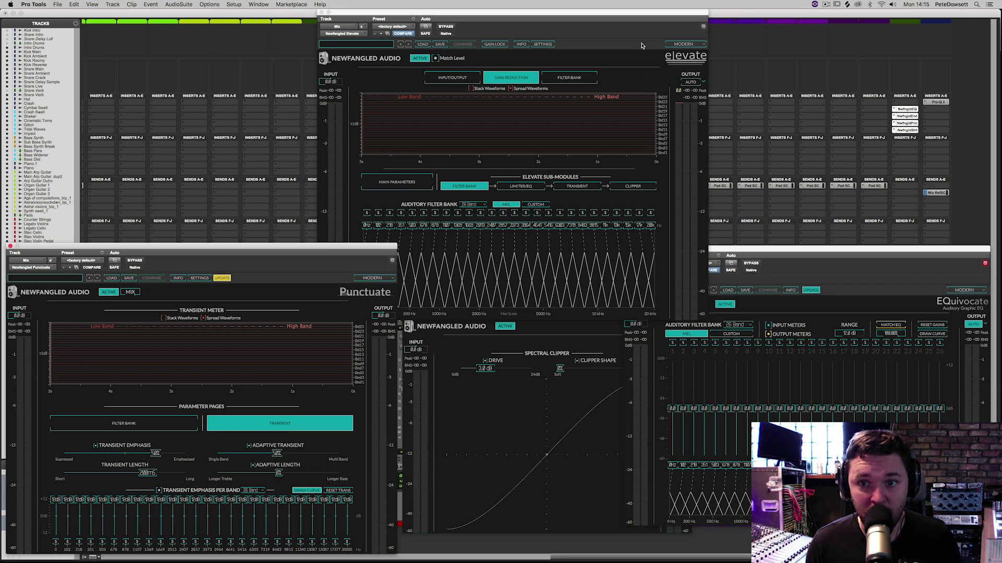
Cycle through the Elevate, Punctuate, Saturate and EQuivocate windows, ending with EQuivocate on top
{"action": "left_click", "coordinate": [628, 65]}
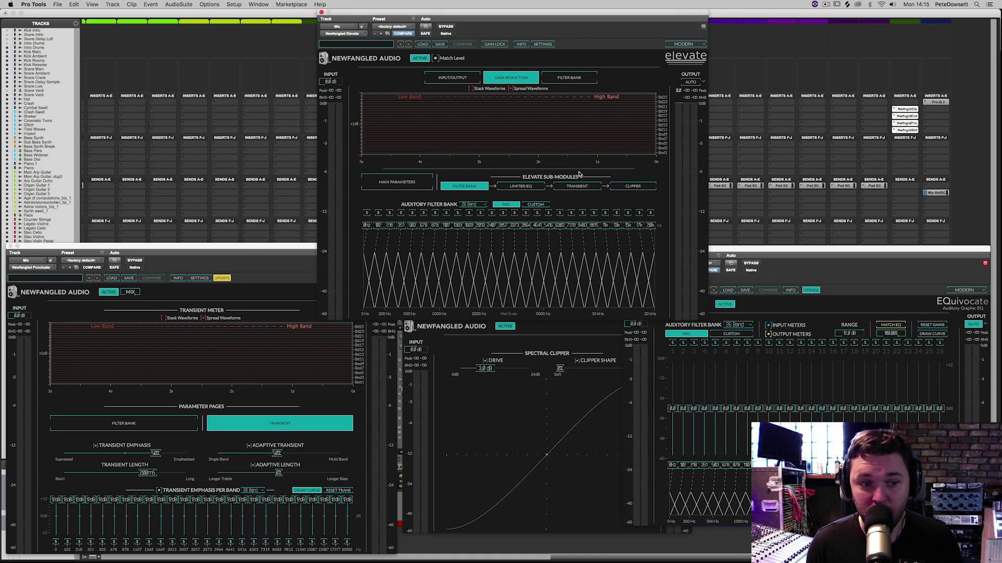
{"action": "left_click", "coordinate": [219, 262]}
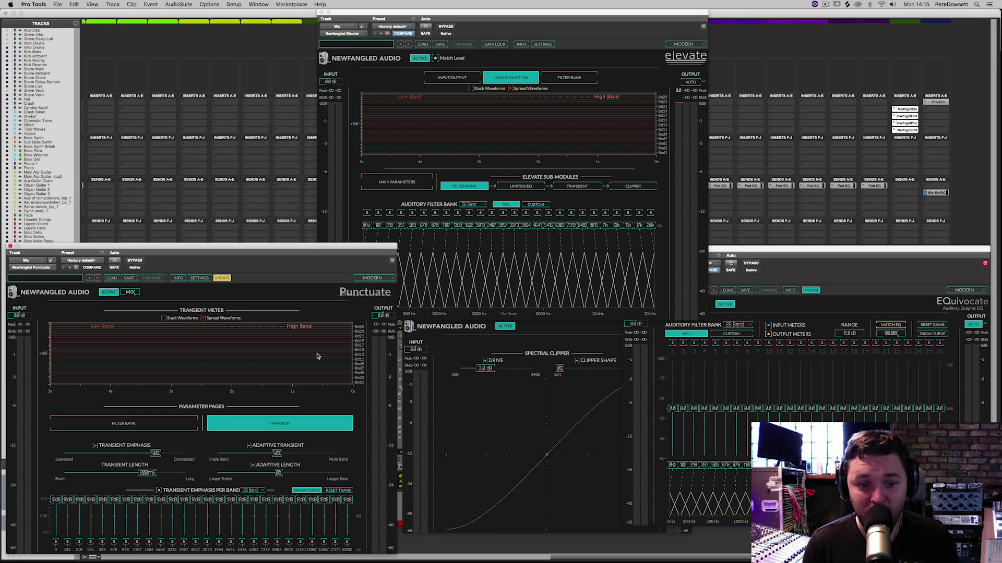
{"action": "left_click", "coordinate": [468, 341]}
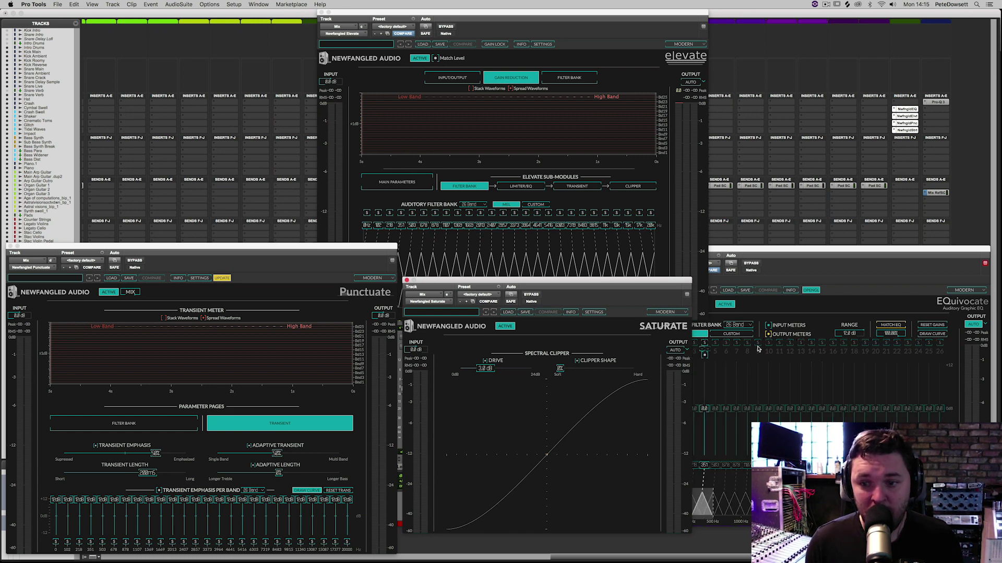
{"action": "left_click", "coordinate": [794, 267]}
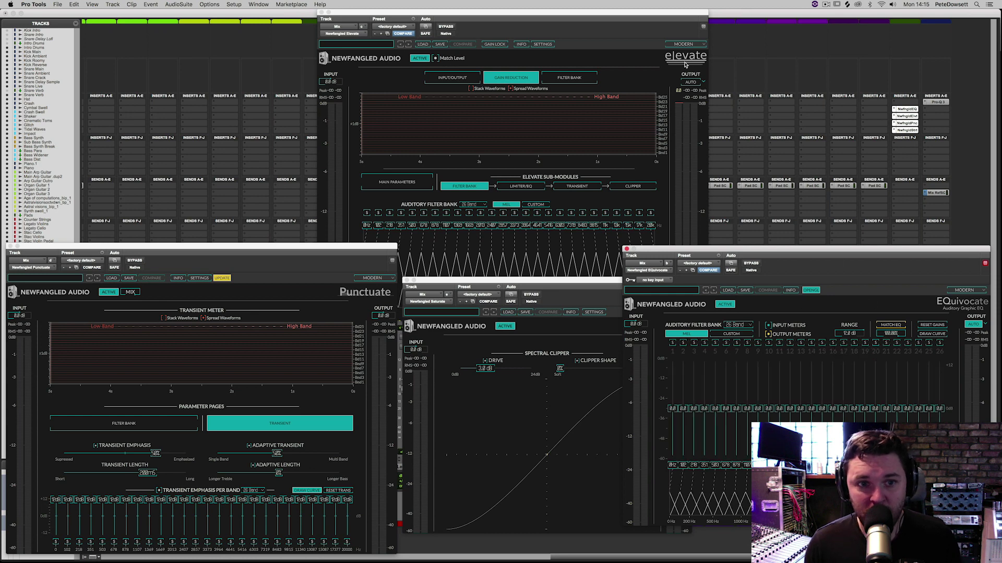
{"action": "left_click", "coordinate": [397, 82]}
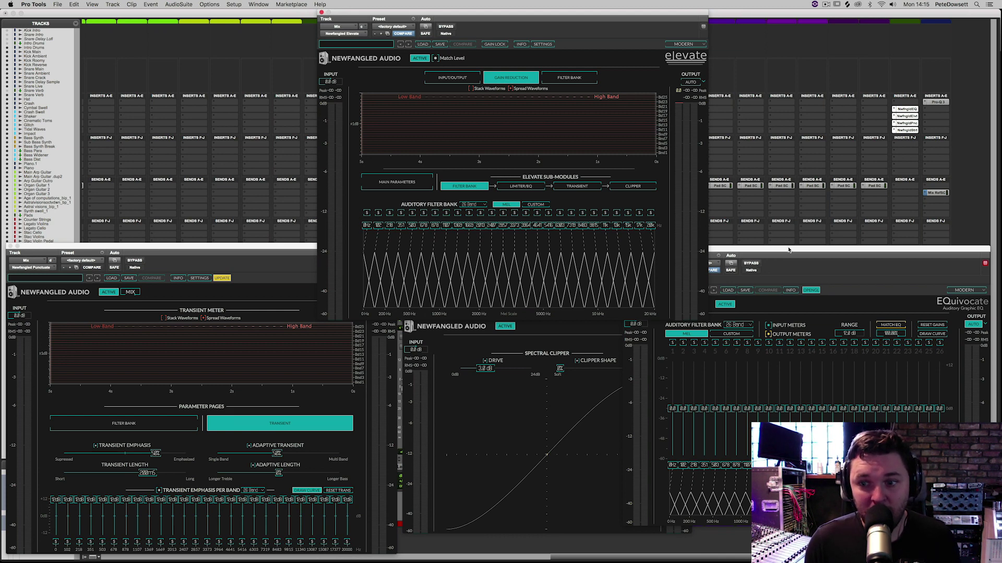
{"action": "left_click", "coordinate": [788, 250]}
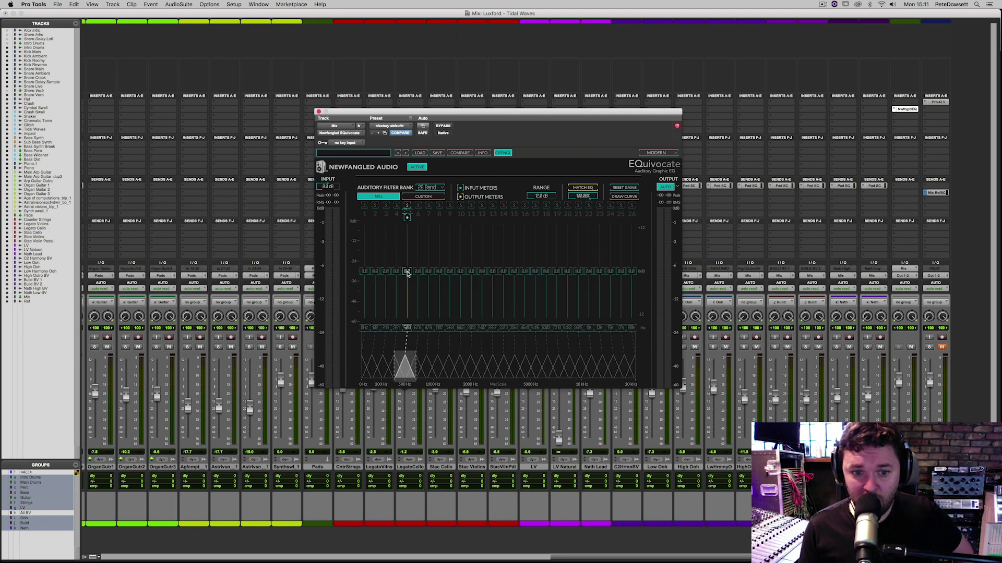
Boost band 5 to 4.8 dB, audition bands 7 and 5 soloed, then reset both to 0 dB
{"action": "left_click_drag", "start_coordinate": [408, 274], "coordinate": [429, 253]}
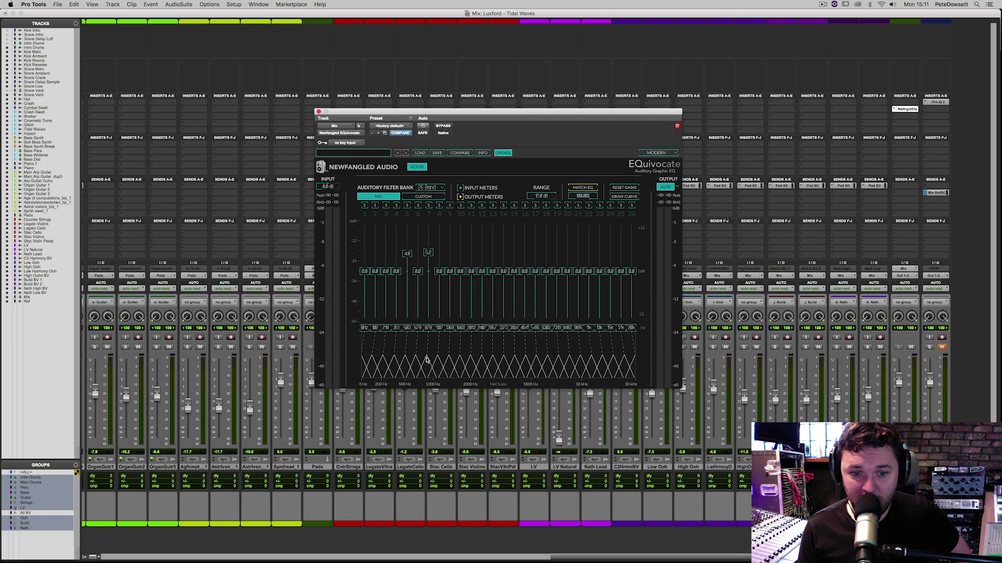
{"action": "left_click", "coordinate": [427, 363]}
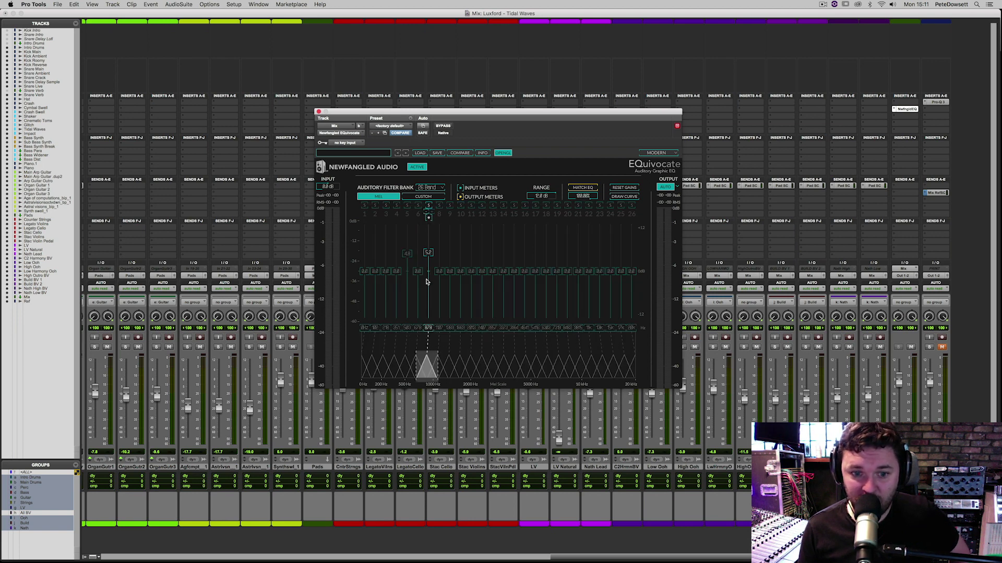
{"action": "left_click", "coordinate": [430, 254], "text": "alt"}
{"action": "left_click", "coordinate": [407, 255]}
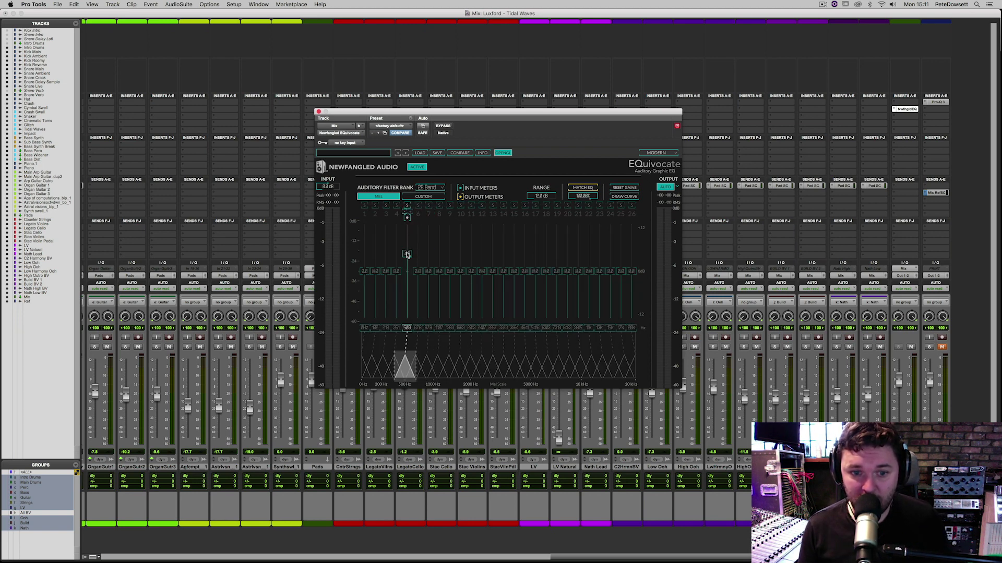
{"action": "left_click_drag", "start_coordinate": [407, 254], "coordinate": [408, 272]}
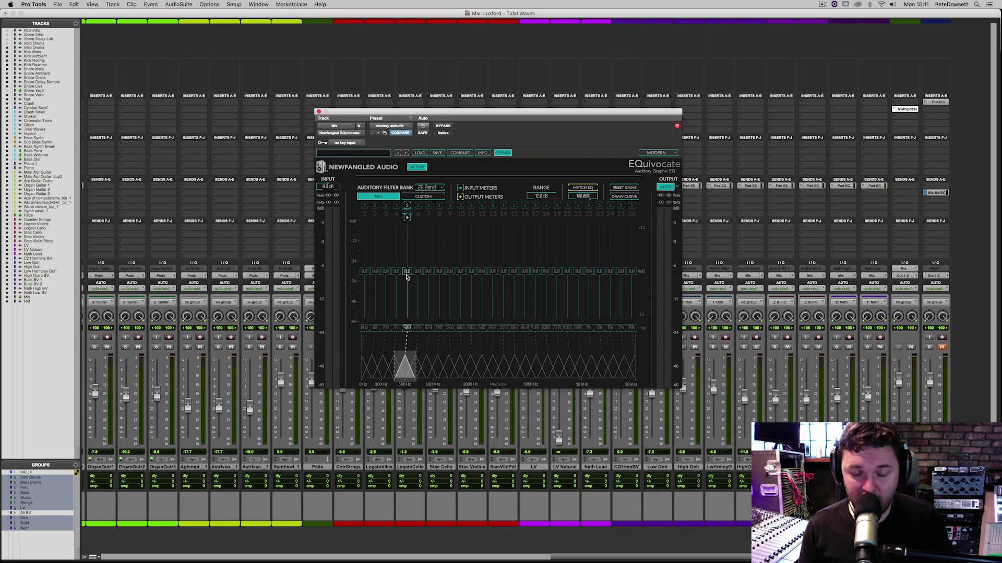
{"action": "left_click", "coordinate": [362, 264]}
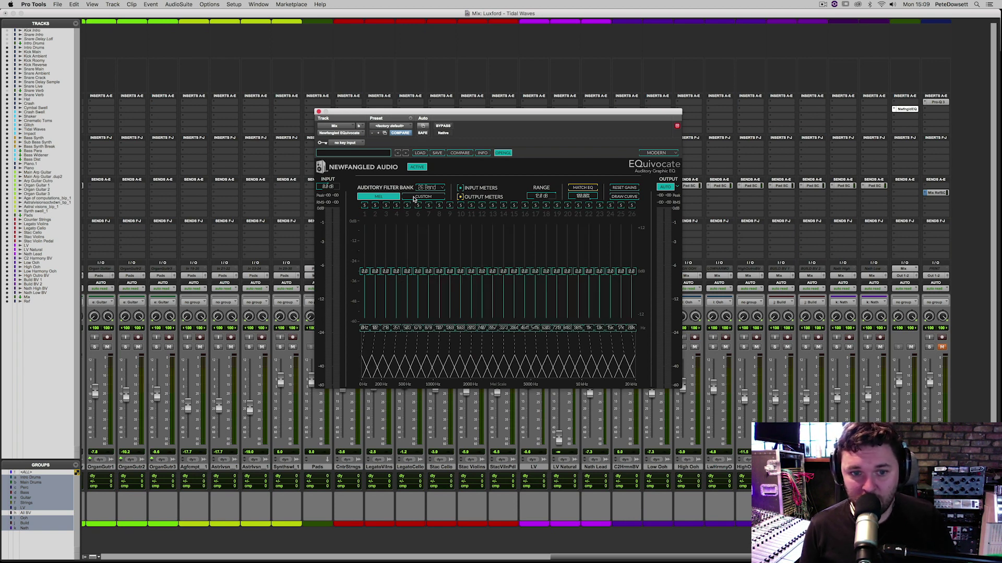
Try Custom band spacing by moving a band's centre frequency, then return to Mel and audition band 3
{"action": "left_click", "coordinate": [413, 199]}
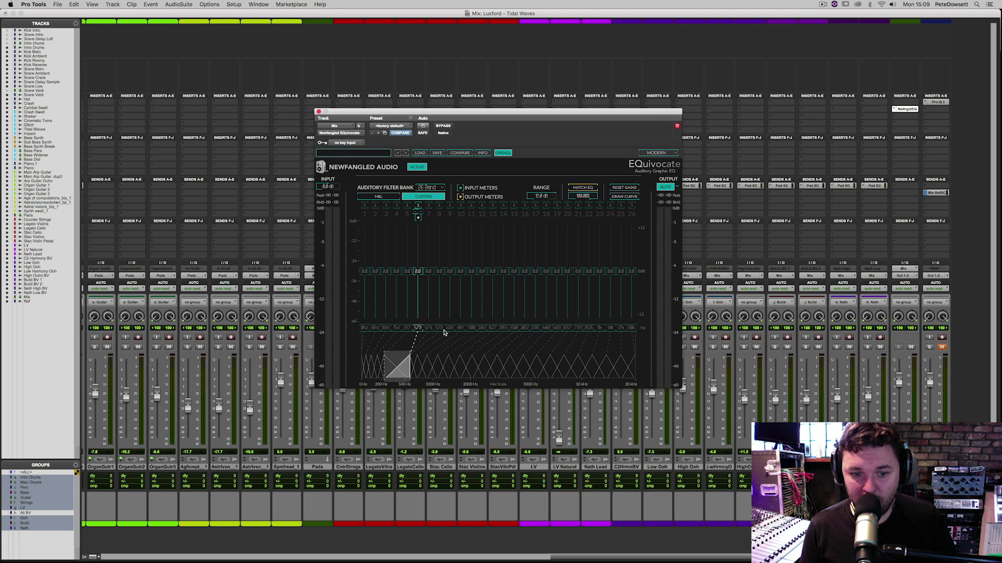
{"action": "left_click_drag", "start_coordinate": [444, 332], "coordinate": [532, 328]}
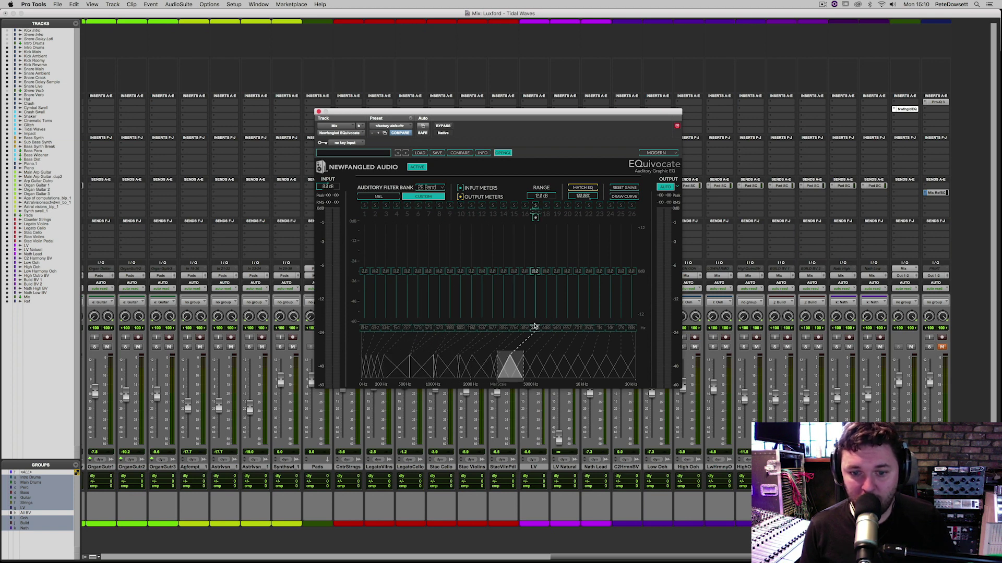
{"action": "left_click", "coordinate": [384, 199]}
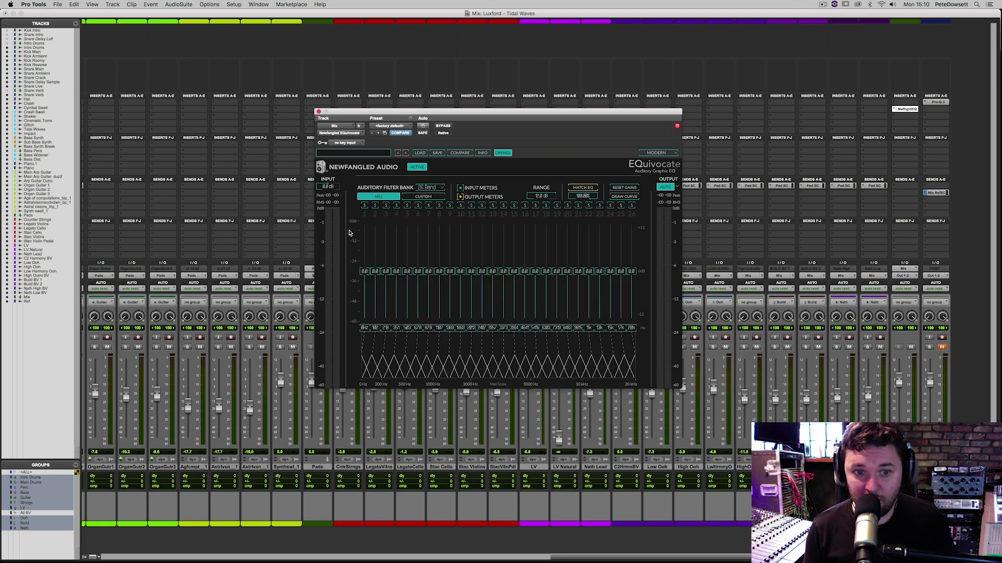
{"action": "left_click", "coordinate": [385, 206]}
{"action": "left_click", "coordinate": [385, 206]}
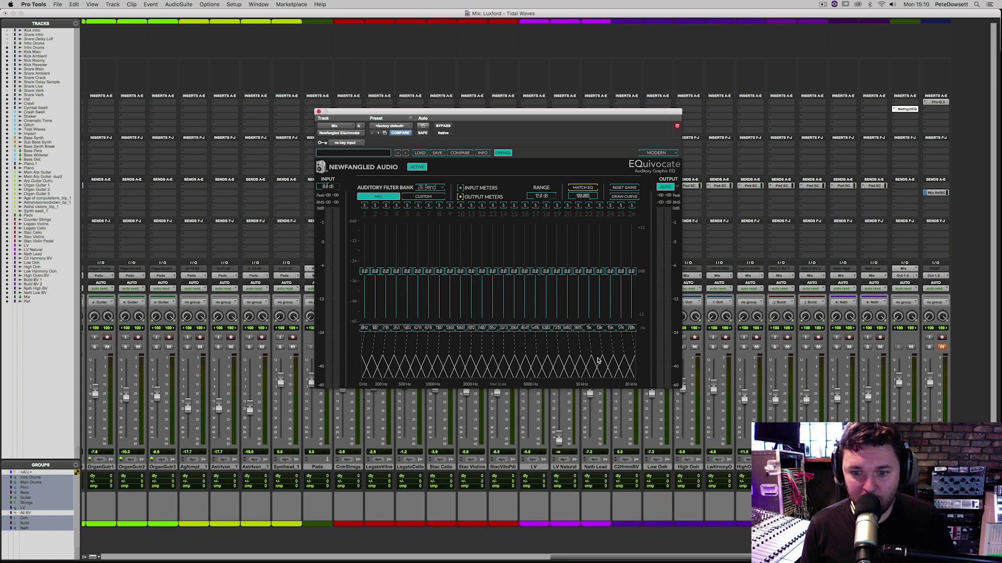
Reduce the filter bank to 5 bands, restore 26 bands, and solo band 1
{"action": "left_click", "coordinate": [433, 187]}
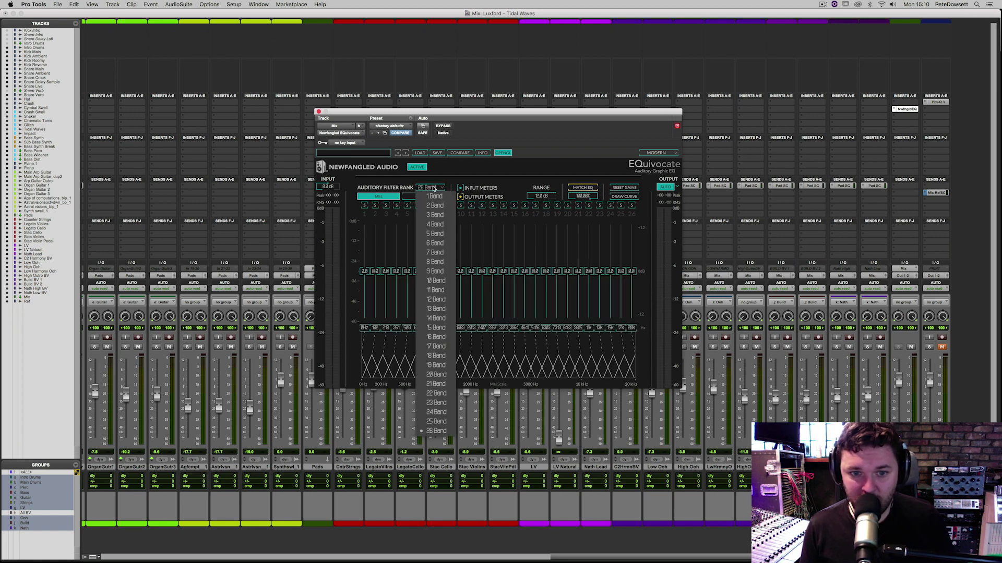
{"action": "left_click", "coordinate": [435, 230]}
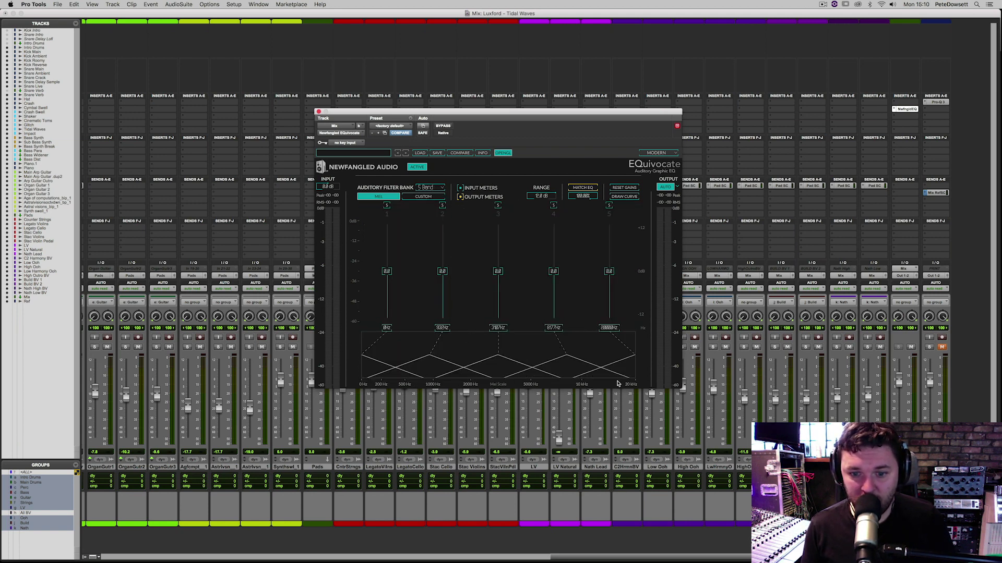
{"action": "left_click", "coordinate": [429, 187]}
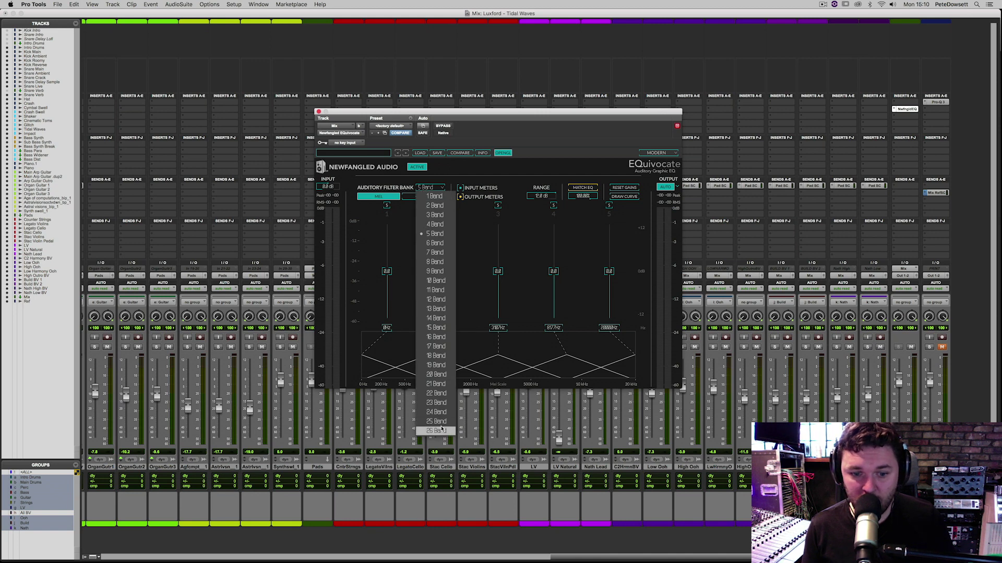
{"action": "left_click", "coordinate": [441, 429]}
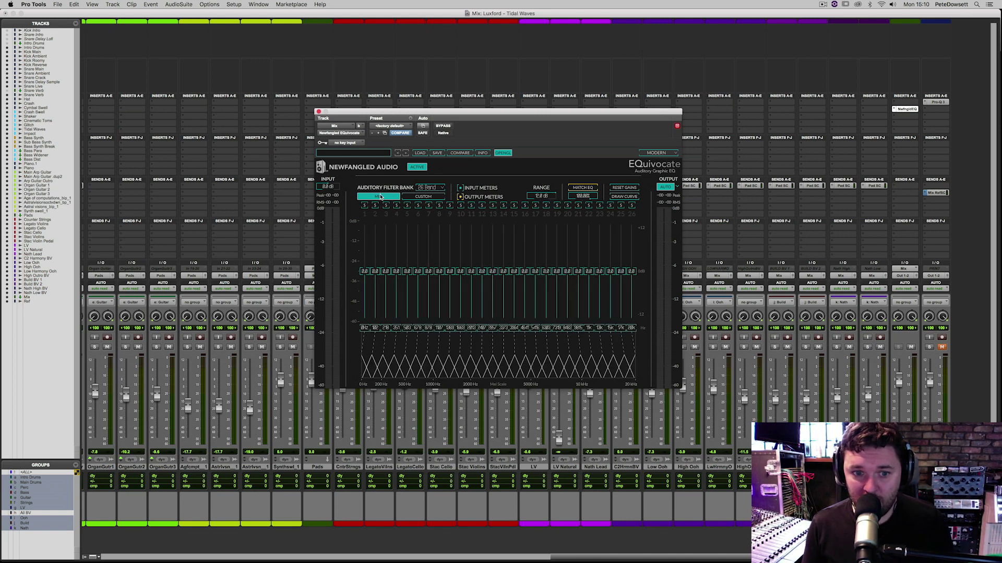
{"action": "left_click", "coordinate": [364, 205]}
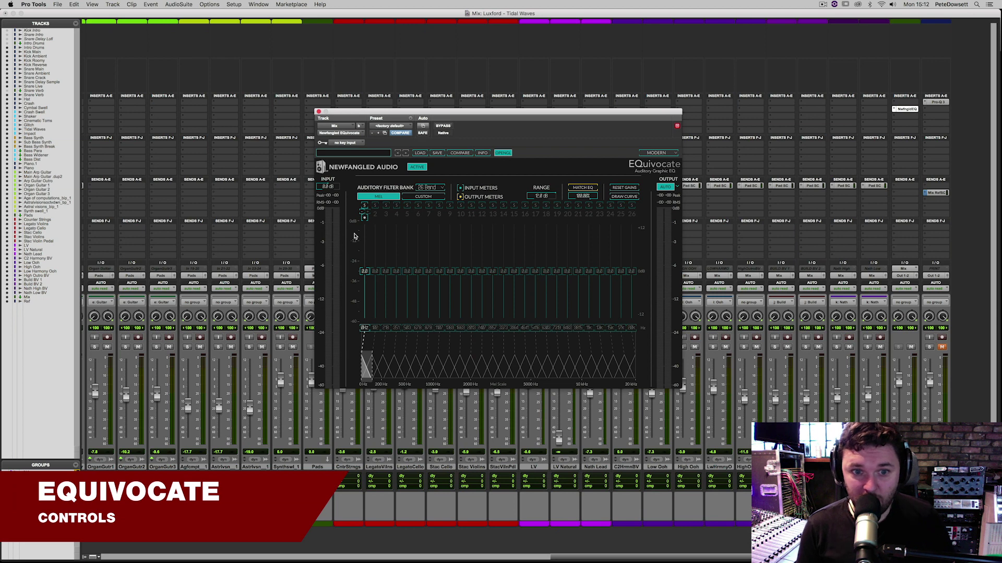
Release band 1's solo and step through presets past 08 Telephone Effect to load TenBandAPI
{"action": "left_click", "coordinate": [364, 205]}
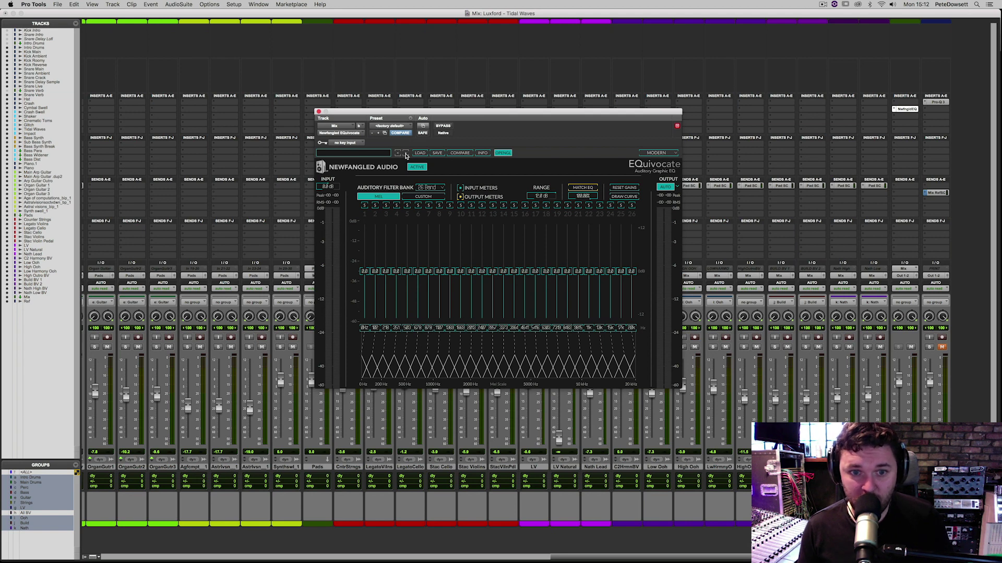
{"action": "left_click", "coordinate": [406, 155]}
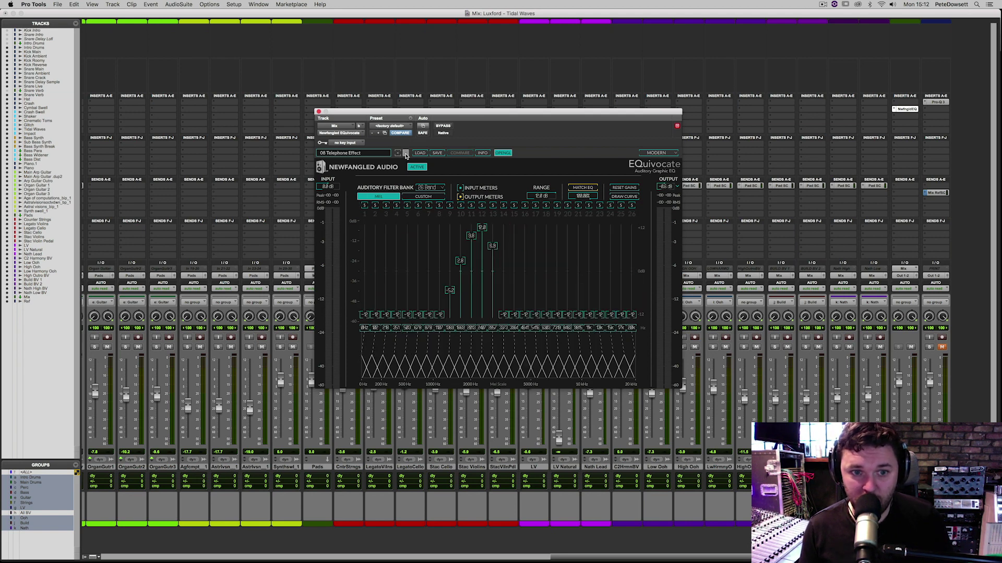
{"action": "left_click", "coordinate": [405, 154]}
{"action": "left_click", "coordinate": [405, 154]}
{"action": "left_click", "coordinate": [398, 155]}
{"action": "left_click", "coordinate": [398, 155]}
{"action": "left_click", "coordinate": [398, 154]}
{"action": "left_click", "coordinate": [406, 154]}
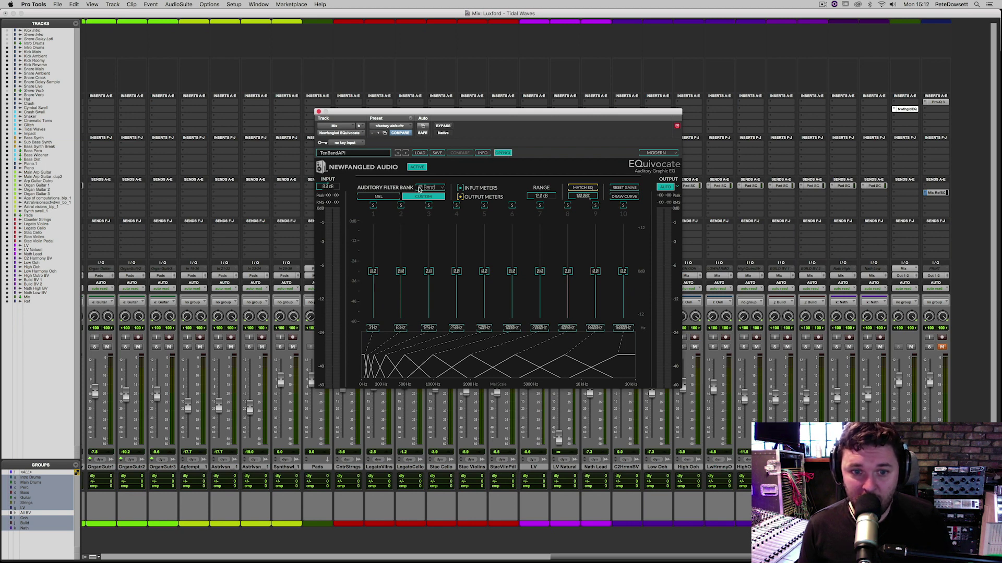
{"action": "left_click", "coordinate": [420, 189]}
{"action": "left_click", "coordinate": [376, 156]}
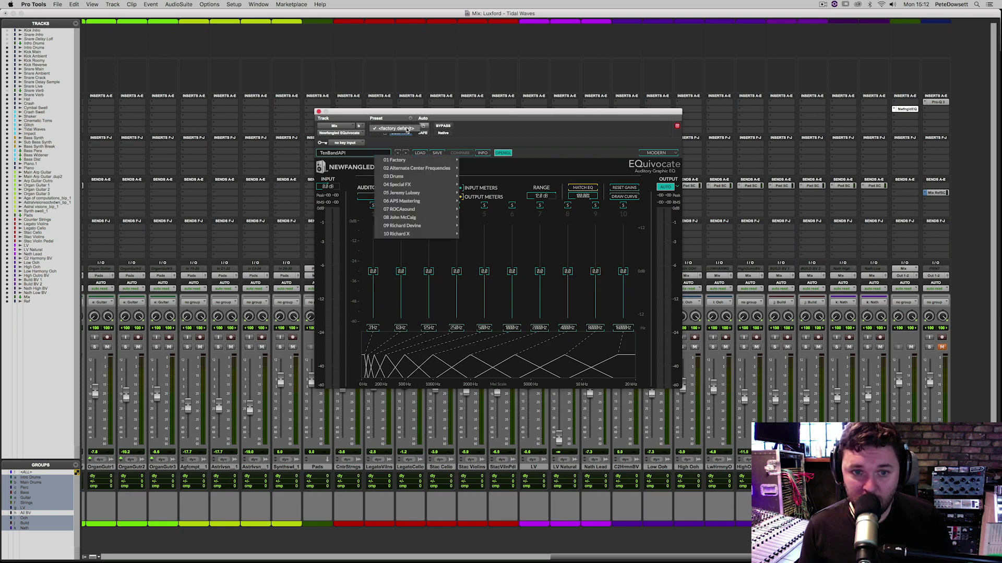
Restore factory default settings, toggle OpenGL rendering, and briefly solo band 12 at 2487 Hz
{"action": "left_click", "coordinate": [490, 160]}
{"action": "left_click", "coordinate": [531, 163]}
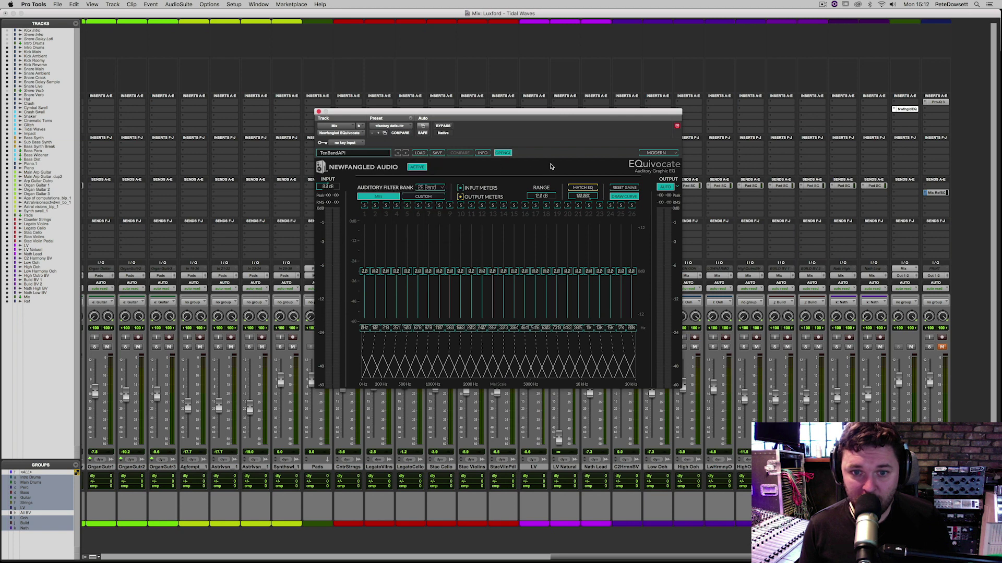
{"action": "left_click", "coordinate": [505, 153]}
{"action": "left_click", "coordinate": [505, 153]}
{"action": "left_click", "coordinate": [482, 205]}
{"action": "left_click", "coordinate": [482, 205]}
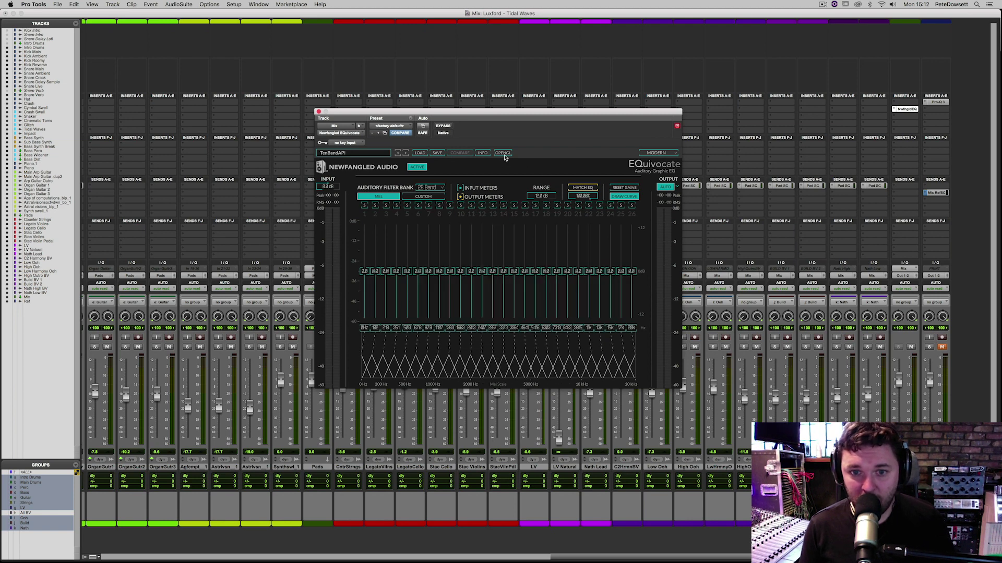
{"action": "left_click", "coordinate": [504, 153]}
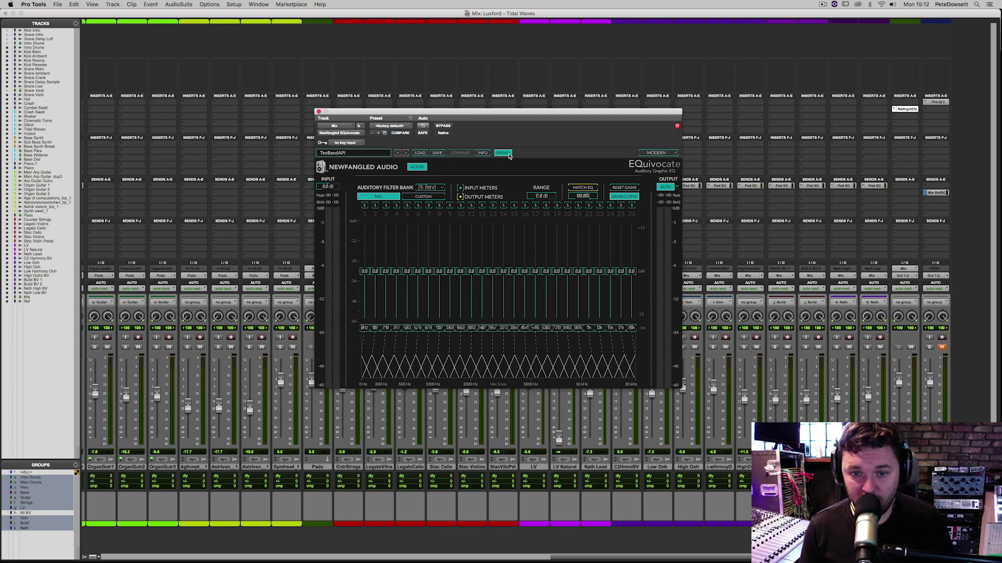
Start playback and toggle OpenGL off and on to show the spectrum display
{"action": "key", "text": "space"}
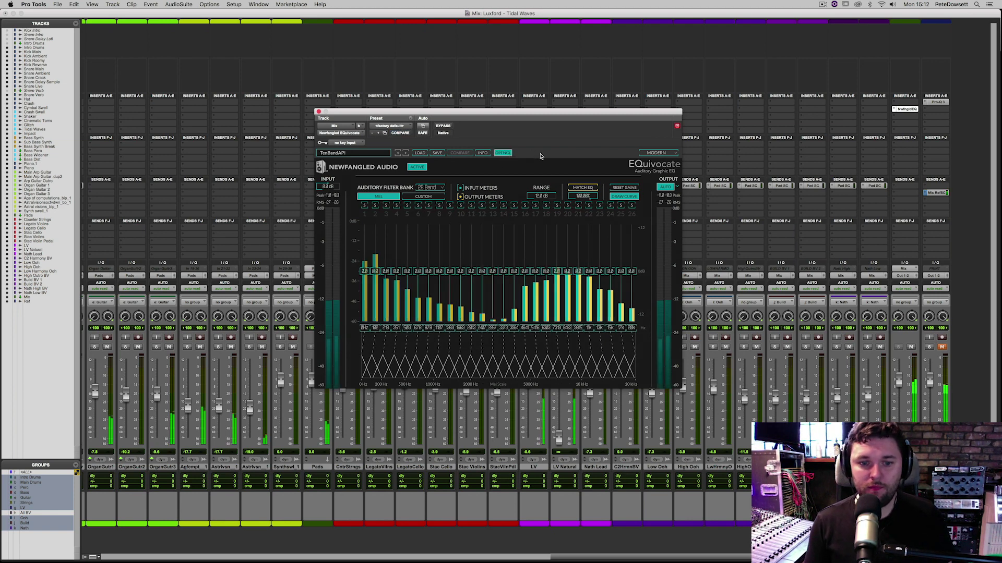
{"action": "left_click", "coordinate": [507, 153]}
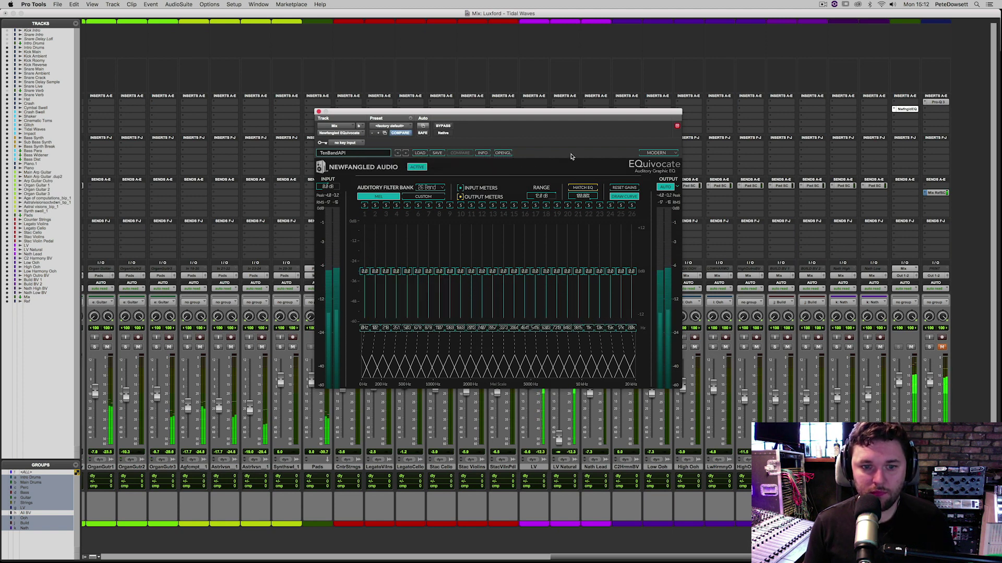
{"action": "left_click", "coordinate": [506, 154]}
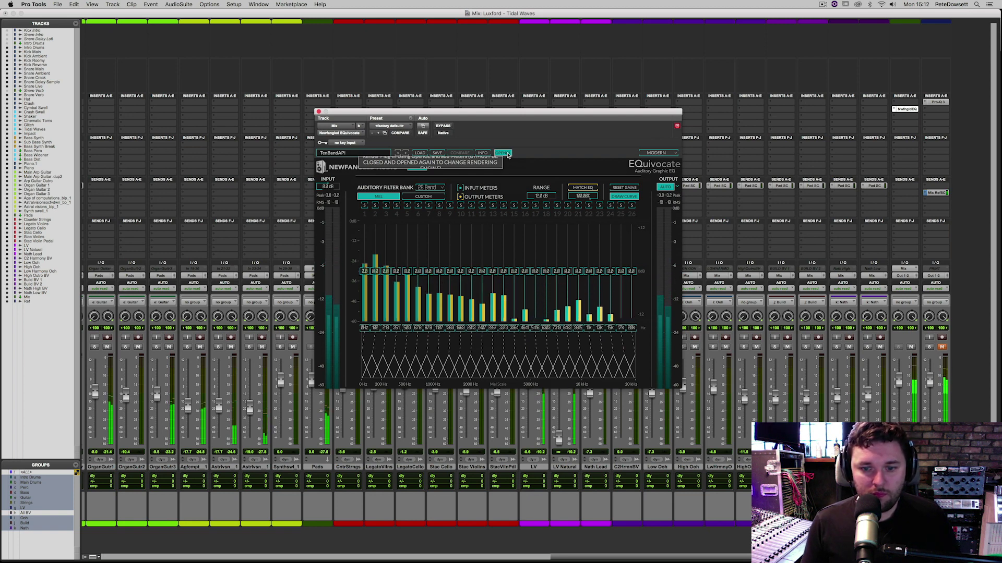
{"action": "left_click", "coordinate": [503, 153]}
{"action": "left_click", "coordinate": [504, 153]}
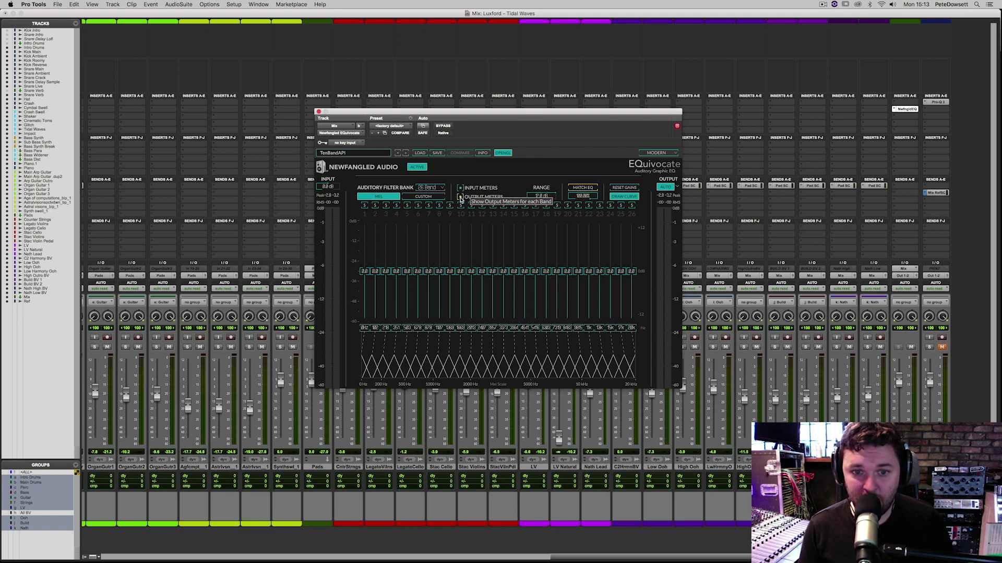
Enable per-band Output Meters, audition a 5 dB cut on band 8 while playing, then return it to 0 dB
{"action": "left_click", "coordinate": [460, 198]}
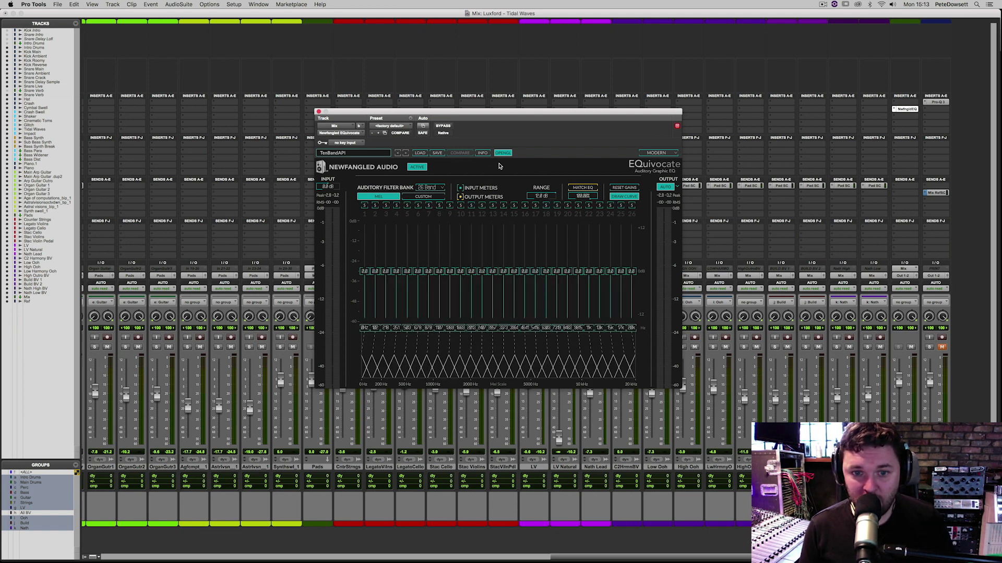
{"action": "key", "text": "space"}
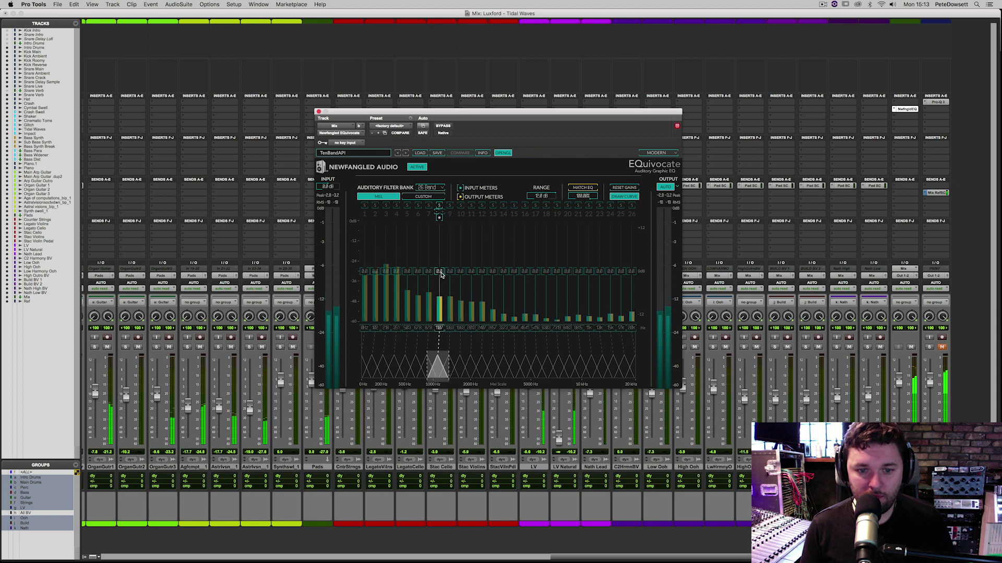
{"action": "left_click_drag", "start_coordinate": [438, 272], "coordinate": [438, 294]}
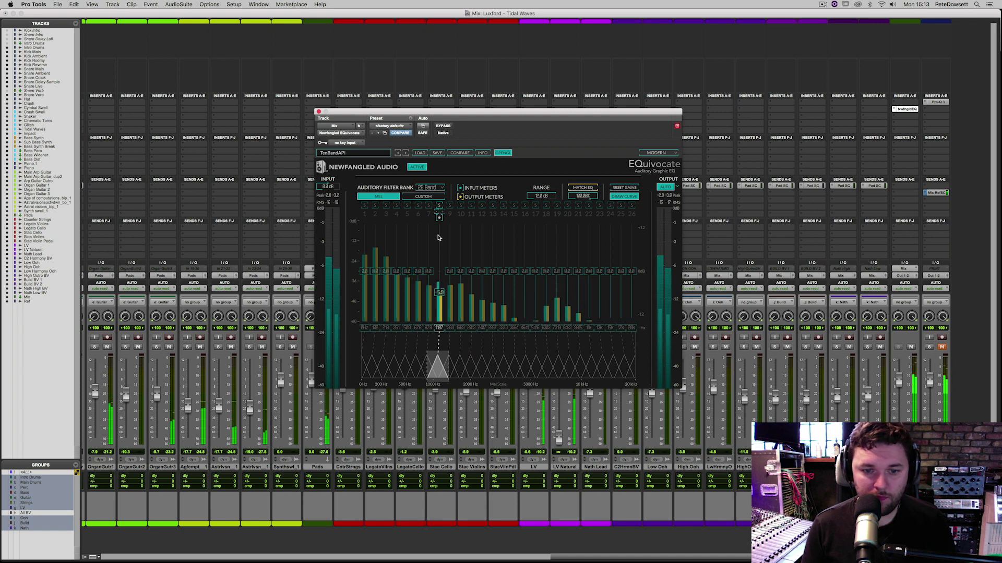
{"action": "key", "text": "space"}
{"action": "left_click_drag", "start_coordinate": [438, 298], "coordinate": [438, 268]}
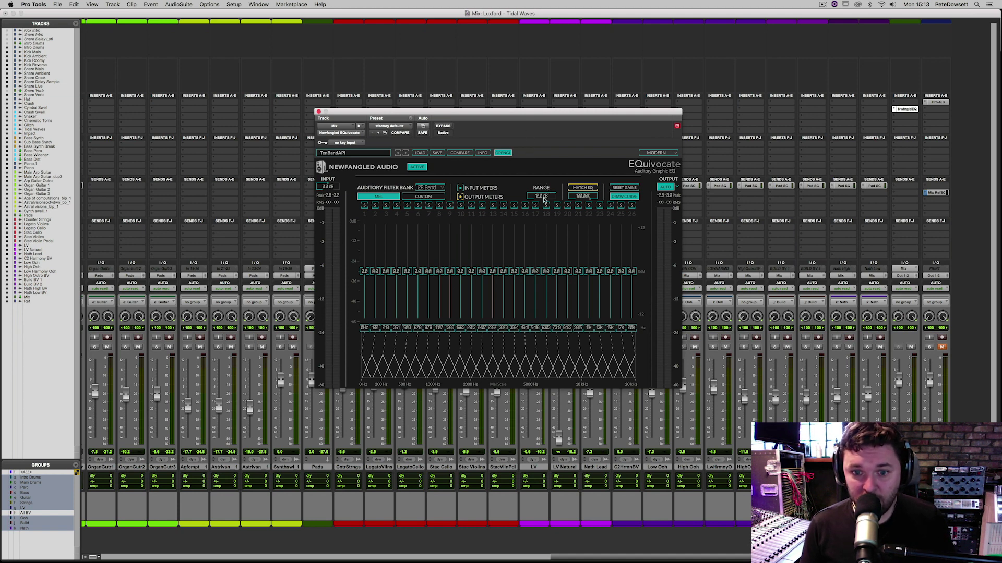
{"action": "left_click_drag", "start_coordinate": [543, 198], "coordinate": [545, 178]}
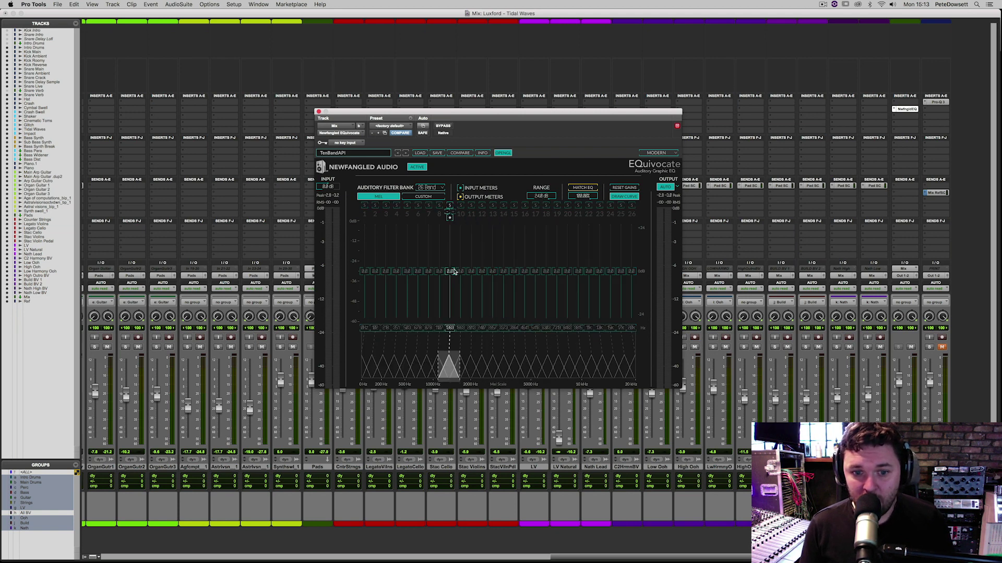
{"action": "left_click_drag", "start_coordinate": [449, 268], "coordinate": [447, 185]}
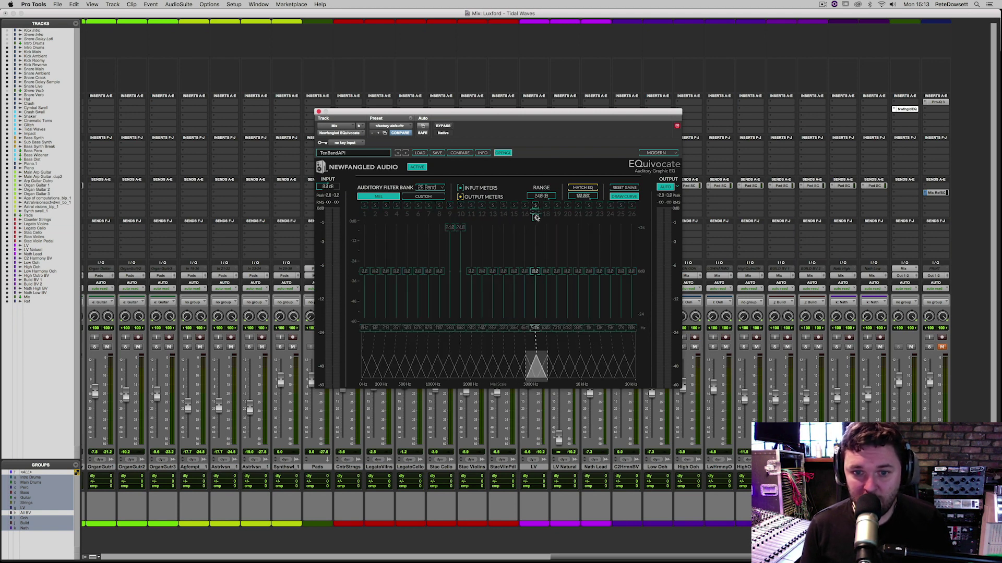
{"action": "left_click_drag", "start_coordinate": [539, 196], "coordinate": [534, 218]}
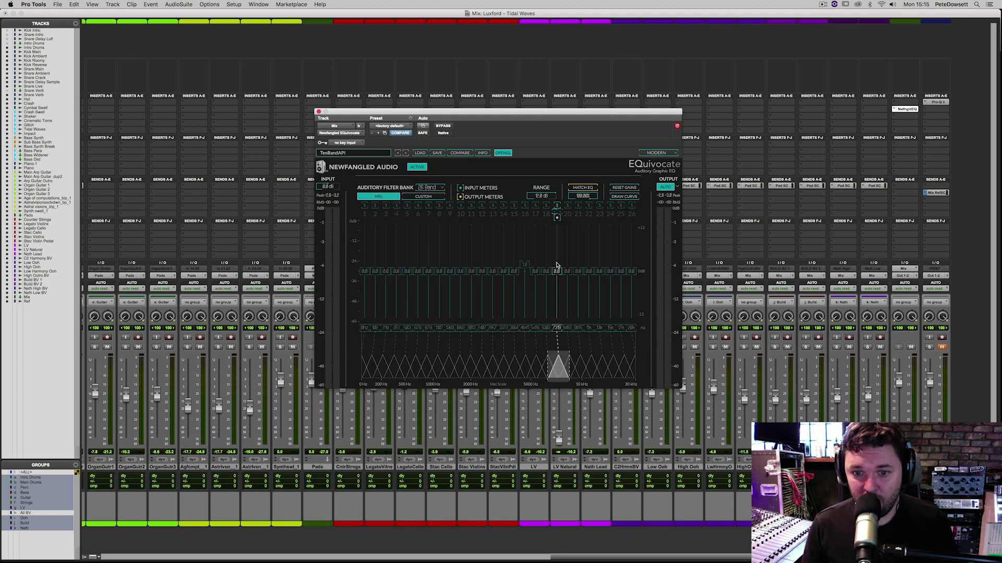
{"action": "mouse_move", "coordinate": [546, 271]}
{"action": "left_mouse_down"}
{"action": "mouse_move", "coordinate": [545, 255]}
{"action": "mouse_move", "coordinate": [503, 259]}
{"action": "mouse_move", "coordinate": [557, 264]}
{"action": "left_mouse_up"}
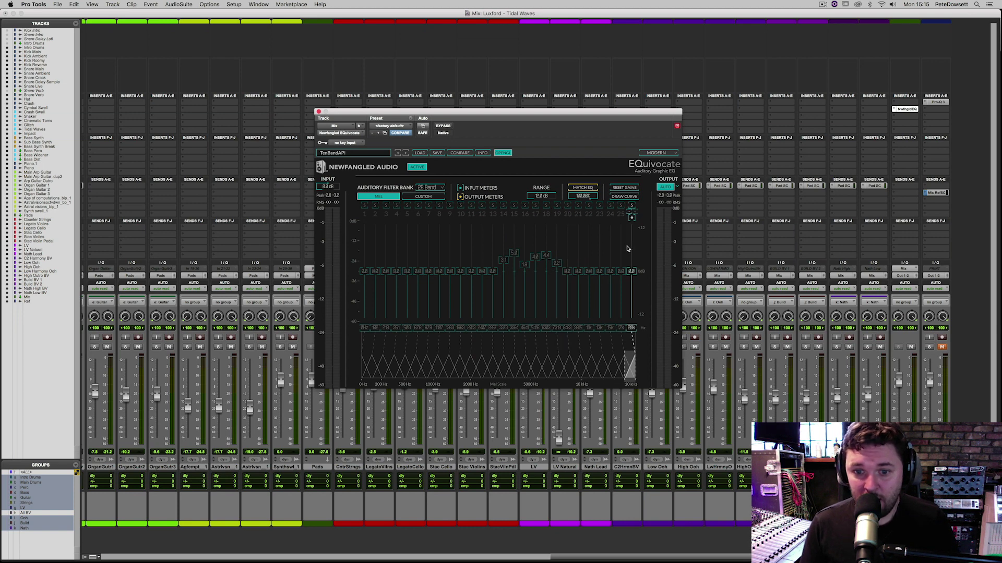
{"action": "left_click", "coordinate": [624, 197]}
{"action": "mouse_move", "coordinate": [594, 259]}
{"action": "left_mouse_down"}
{"action": "mouse_move", "coordinate": [565, 270]}
{"action": "mouse_move", "coordinate": [608, 250]}
{"action": "mouse_move", "coordinate": [622, 263]}
{"action": "left_mouse_up"}
{"action": "mouse_move", "coordinate": [491, 273]}
{"action": "left_mouse_down"}
{"action": "mouse_move", "coordinate": [449, 251]}
{"action": "mouse_move", "coordinate": [404, 261]}
{"action": "mouse_move", "coordinate": [377, 289]}
{"action": "mouse_move", "coordinate": [362, 287]}
{"action": "mouse_move", "coordinate": [437, 266]}
{"action": "mouse_move", "coordinate": [459, 284]}
{"action": "mouse_move", "coordinate": [514, 253]}
{"action": "mouse_move", "coordinate": [556, 287]}
{"action": "mouse_move", "coordinate": [599, 253]}
{"action": "mouse_move", "coordinate": [611, 257]}
{"action": "left_mouse_up"}
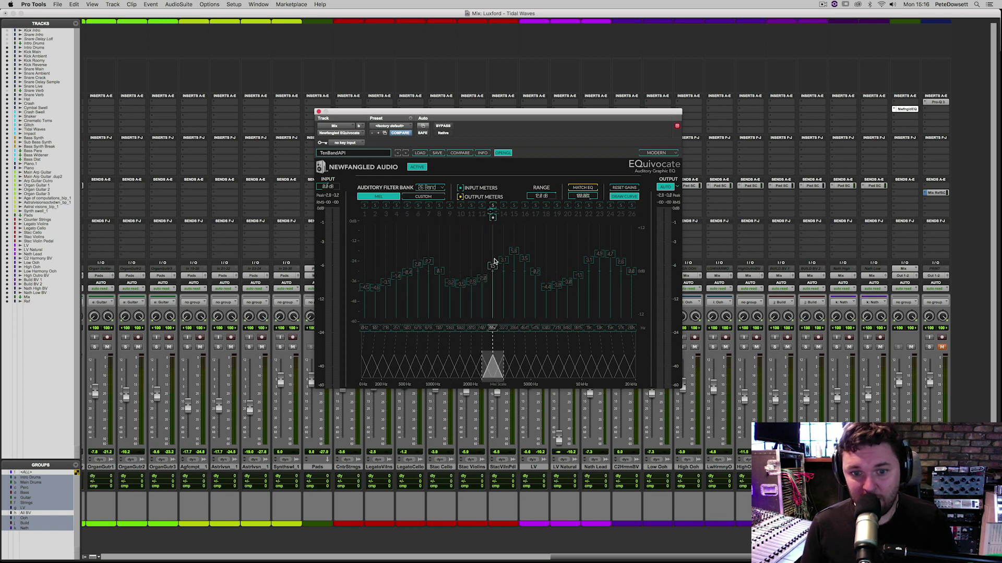
{"action": "left_click", "coordinate": [620, 198]}
{"action": "left_click", "coordinate": [622, 189]}
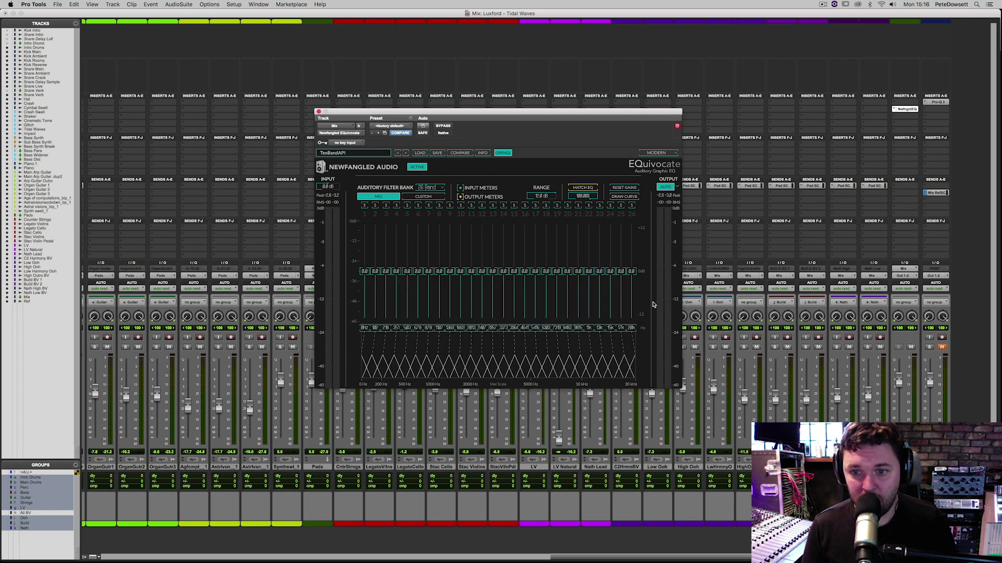
{"action": "left_click", "coordinate": [623, 198]}
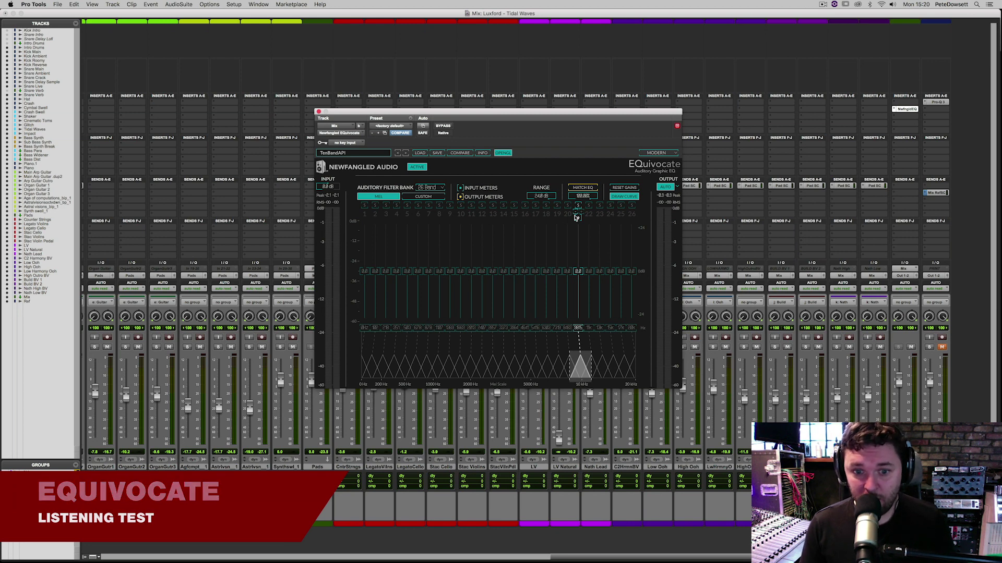
Draw a curve ramping bands 24–26 steeply upward and lifting bands 1–3 slightly
{"action": "left_click_drag", "start_coordinate": [576, 217], "coordinate": [459, 268]}
{"action": "mouse_move", "coordinate": [342, 243]}
{"action": "left_mouse_down"}
{"action": "mouse_move", "coordinate": [353, 236]}
{"action": "mouse_move", "coordinate": [546, 275]}
{"action": "mouse_move", "coordinate": [632, 230]}
{"action": "mouse_move", "coordinate": [543, 271]}
{"action": "mouse_move", "coordinate": [554, 265]}
{"action": "left_mouse_up"}
{"action": "left_click_drag", "start_coordinate": [608, 242], "coordinate": [634, 218]}
{"action": "left_click_drag", "start_coordinate": [386, 271], "coordinate": [359, 259]}
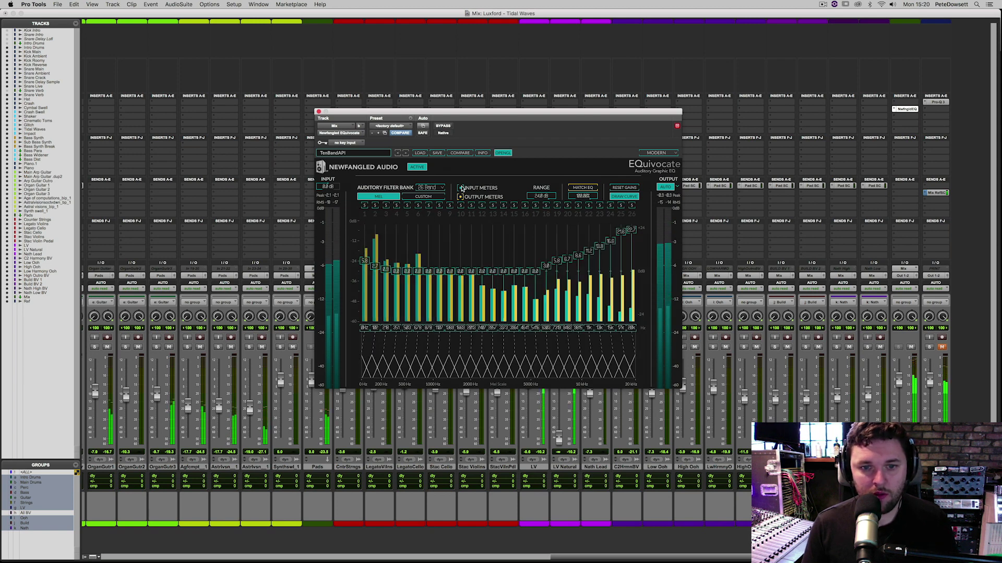
{"action": "left_click", "coordinate": [415, 168]}
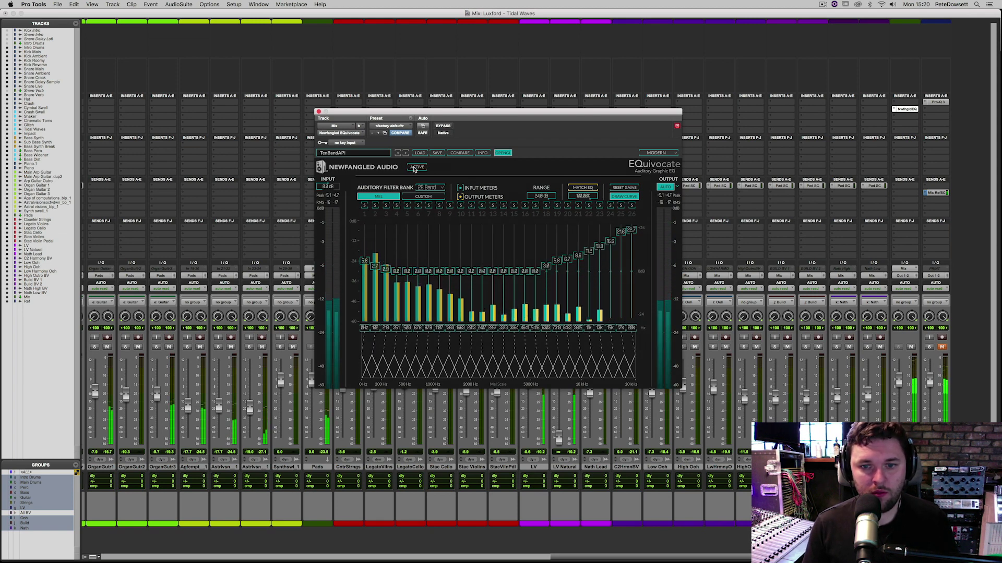
{"action": "left_click", "coordinate": [416, 167]}
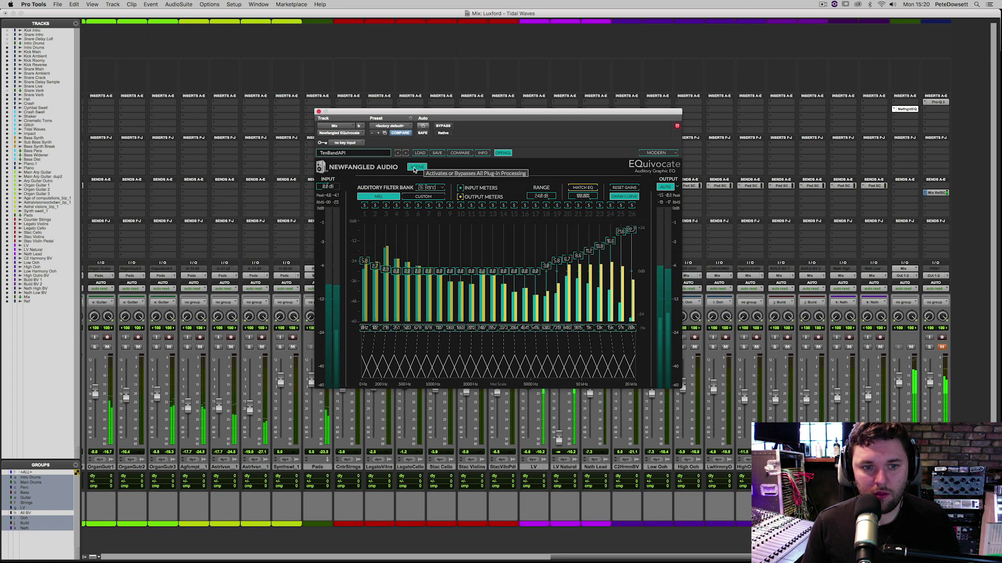
{"action": "left_click", "coordinate": [416, 167]}
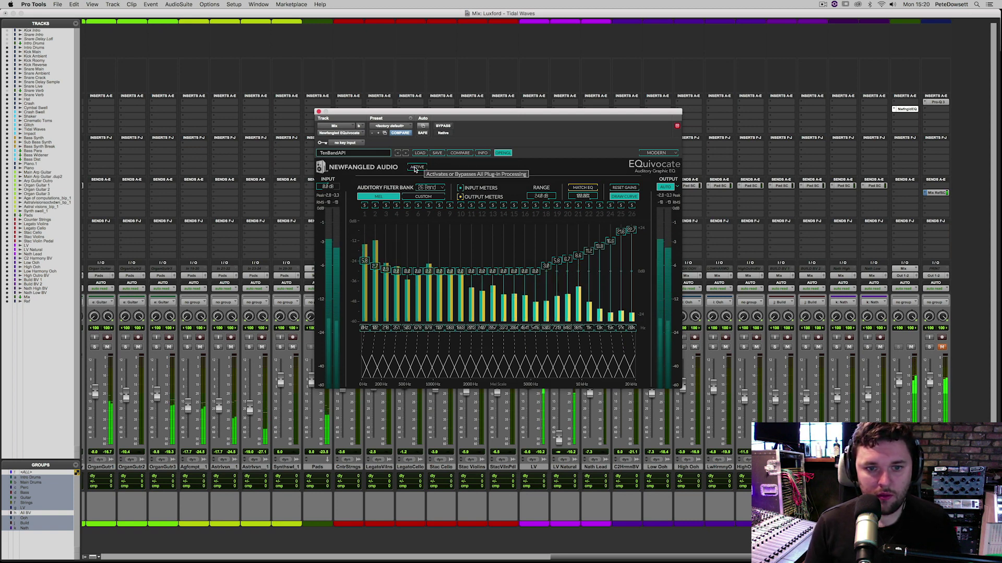
{"action": "left_click", "coordinate": [416, 168]}
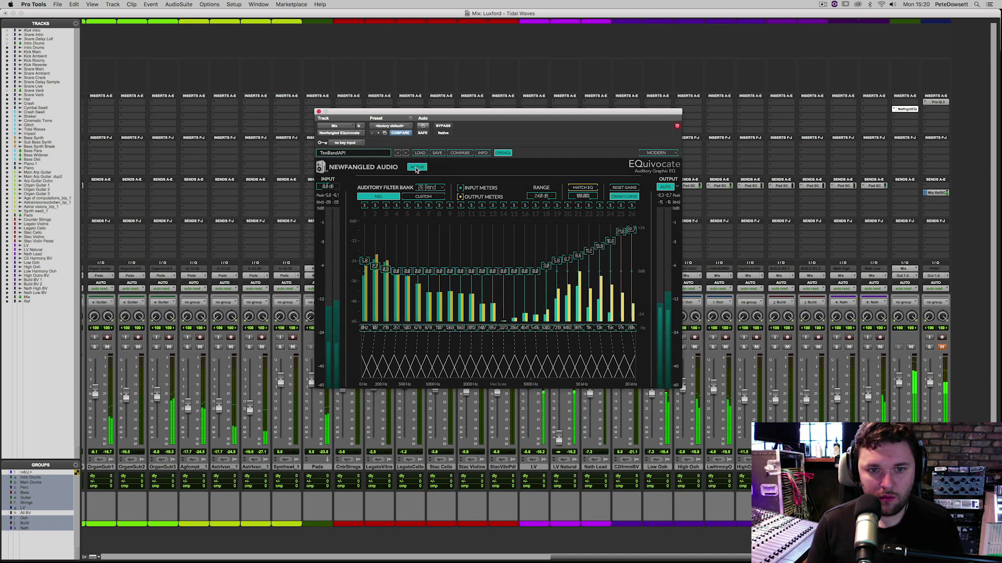
{"action": "left_click", "coordinate": [502, 205]}
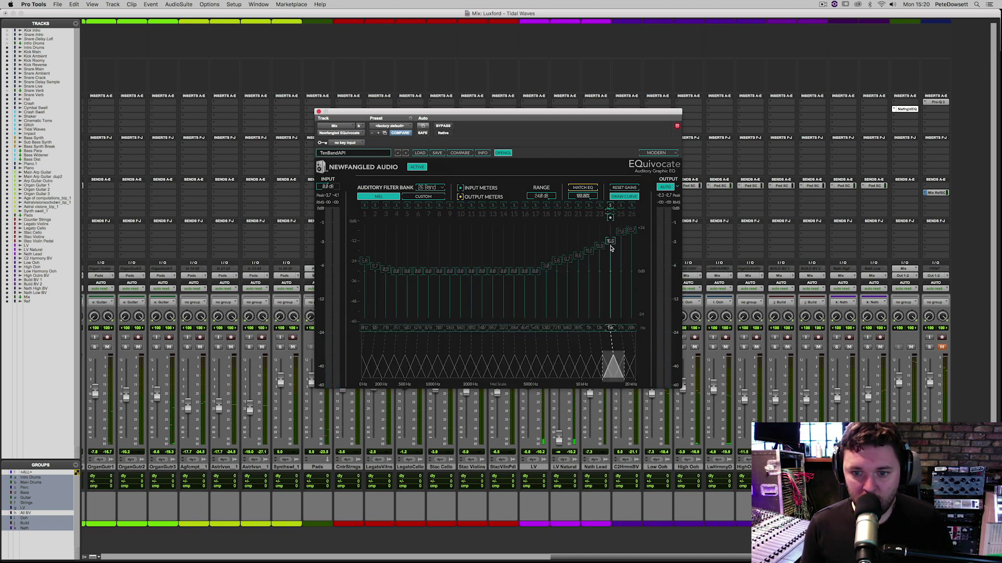
{"action": "left_click", "coordinate": [620, 205]}
{"action": "left_click", "coordinate": [631, 205]}
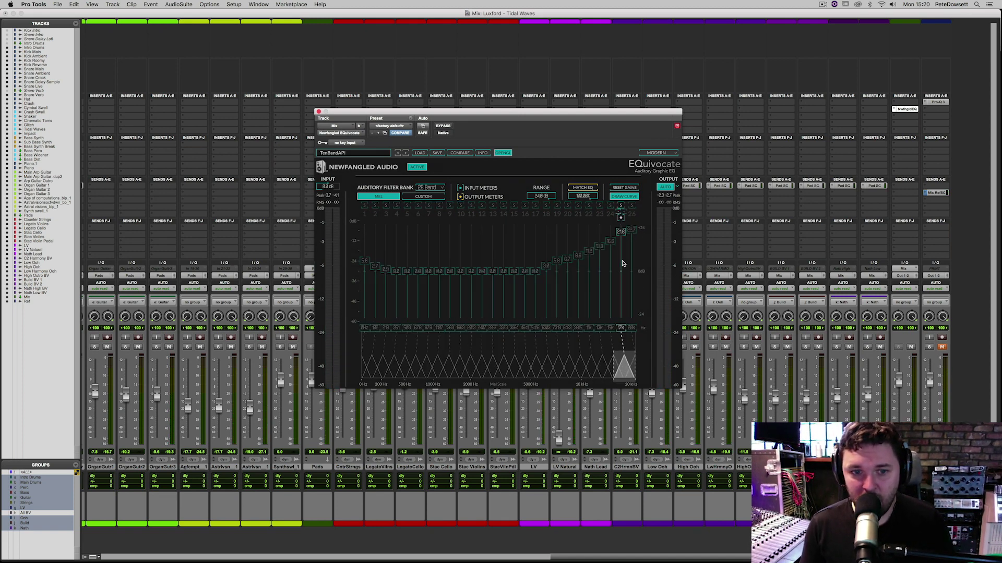
{"action": "left_click", "coordinate": [631, 205]}
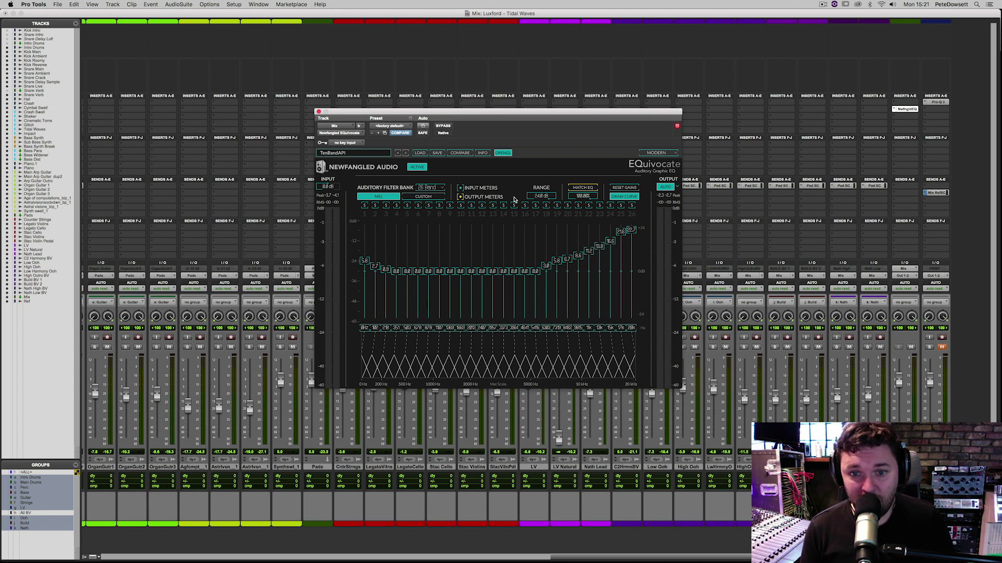
Drop the Range to zero, raise it to 24 dB, then play and settle it at about 8.3 dB
{"action": "left_click_drag", "start_coordinate": [542, 197], "coordinate": [530, 224]}
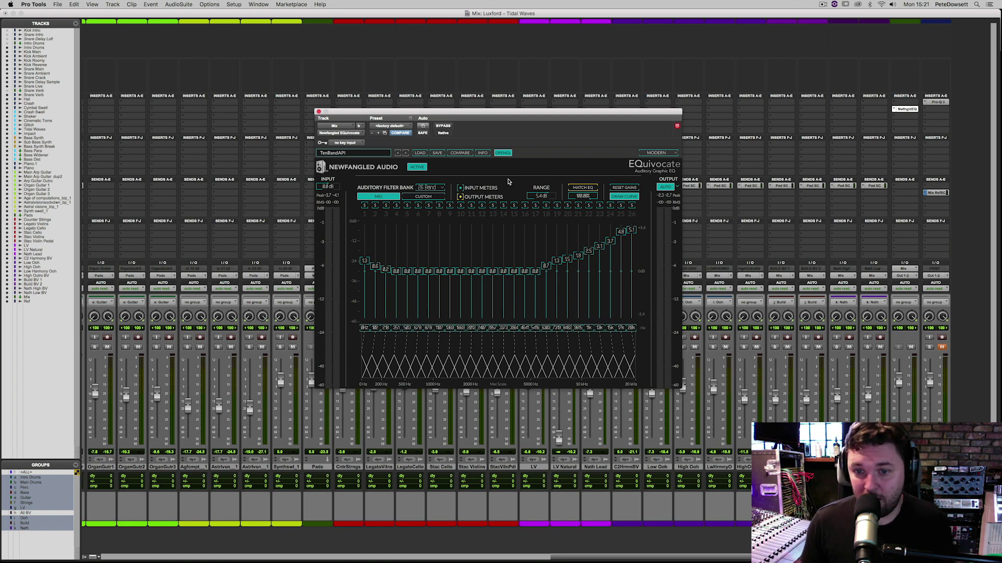
{"action": "left_click_drag", "start_coordinate": [541, 196], "coordinate": [564, 89]}
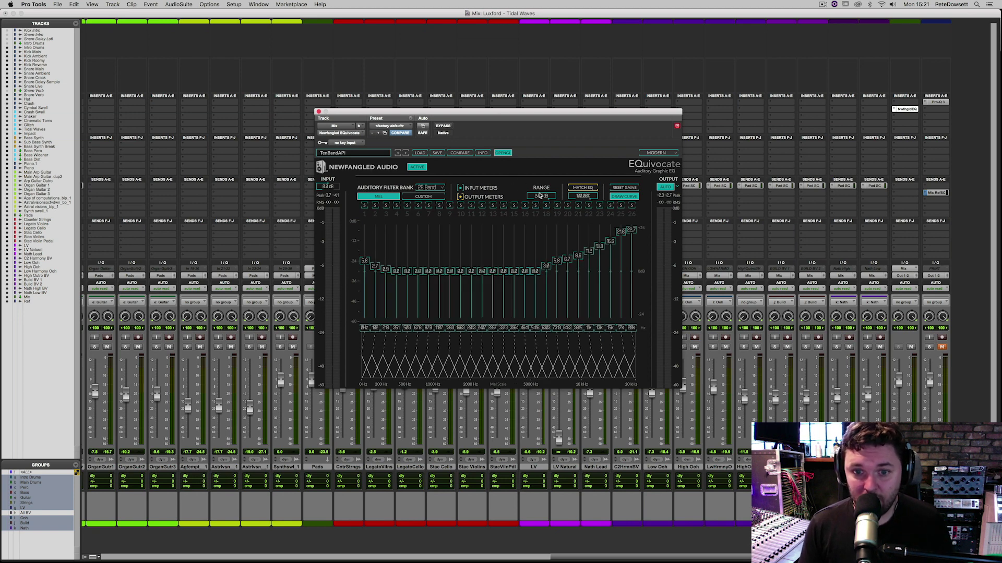
{"action": "key", "text": "space"}
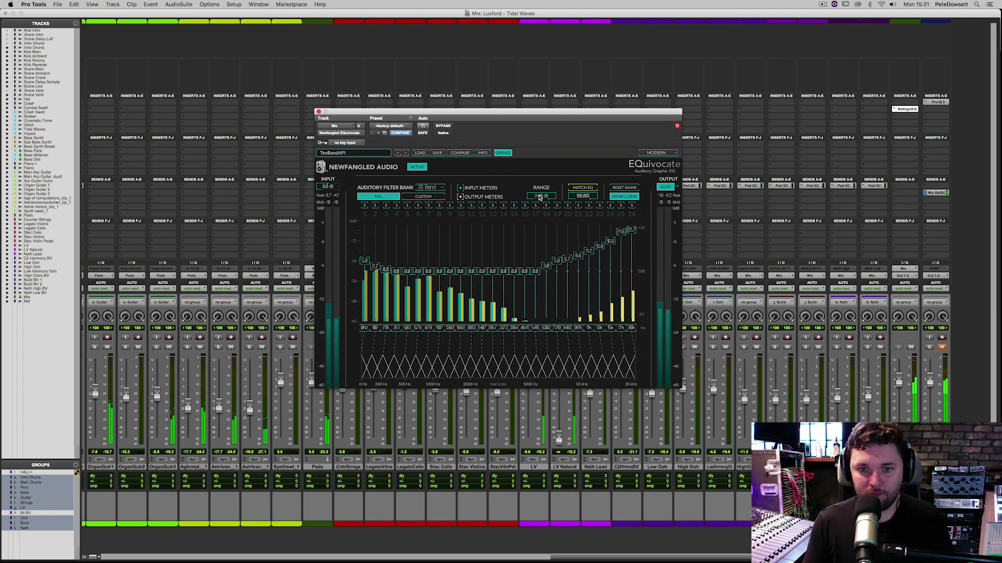
{"action": "left_click_drag", "start_coordinate": [540, 197], "coordinate": [531, 218]}
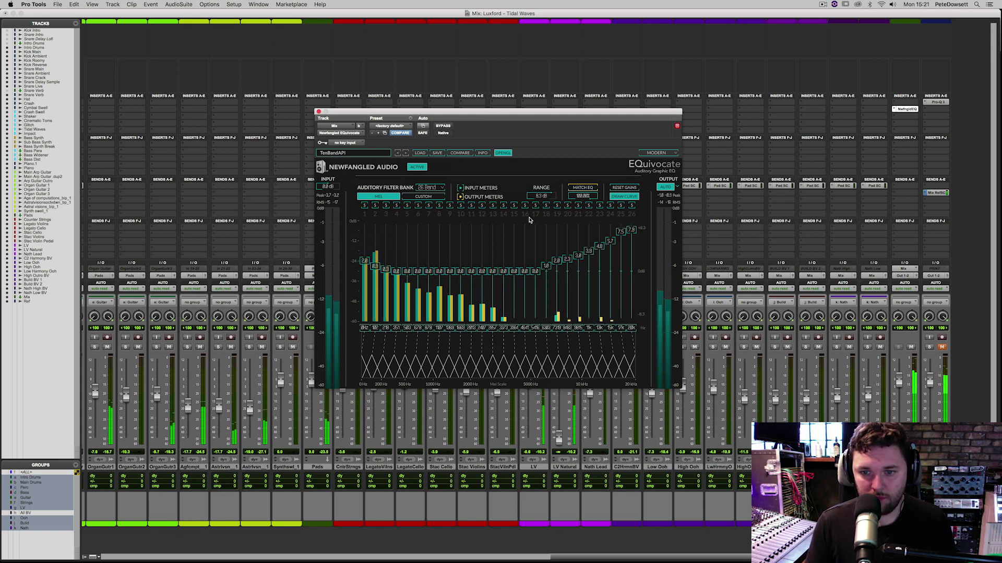
Toggle Active off and on twice to A/B the drawn curve against the dry sound
{"action": "left_click", "coordinate": [417, 167]}
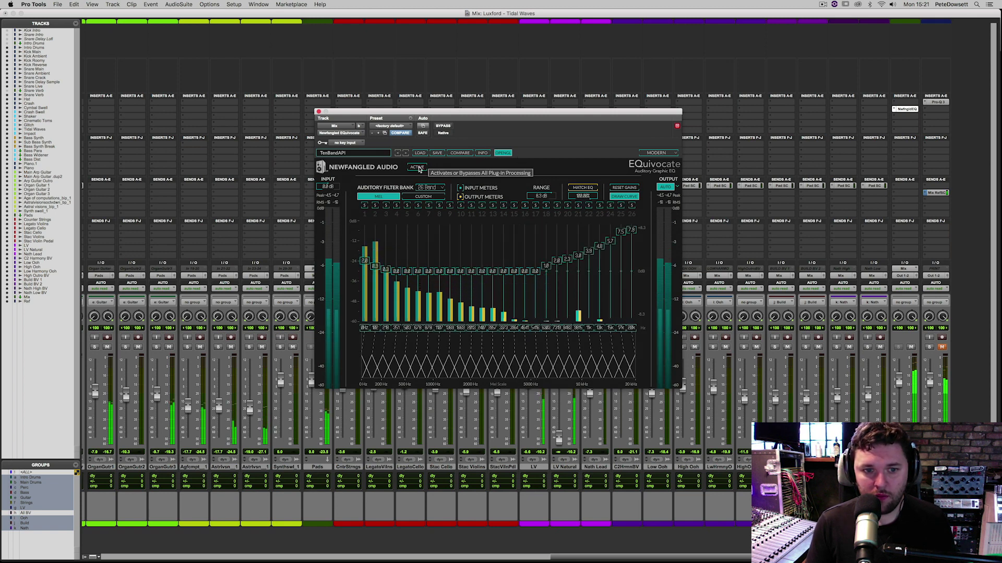
{"action": "left_click", "coordinate": [417, 167]}
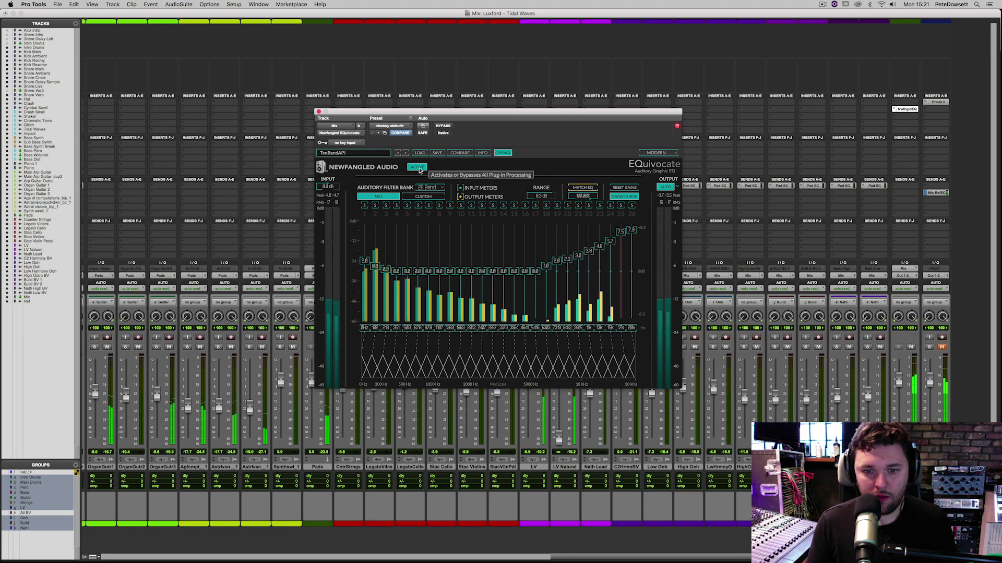
{"action": "left_click", "coordinate": [417, 168]}
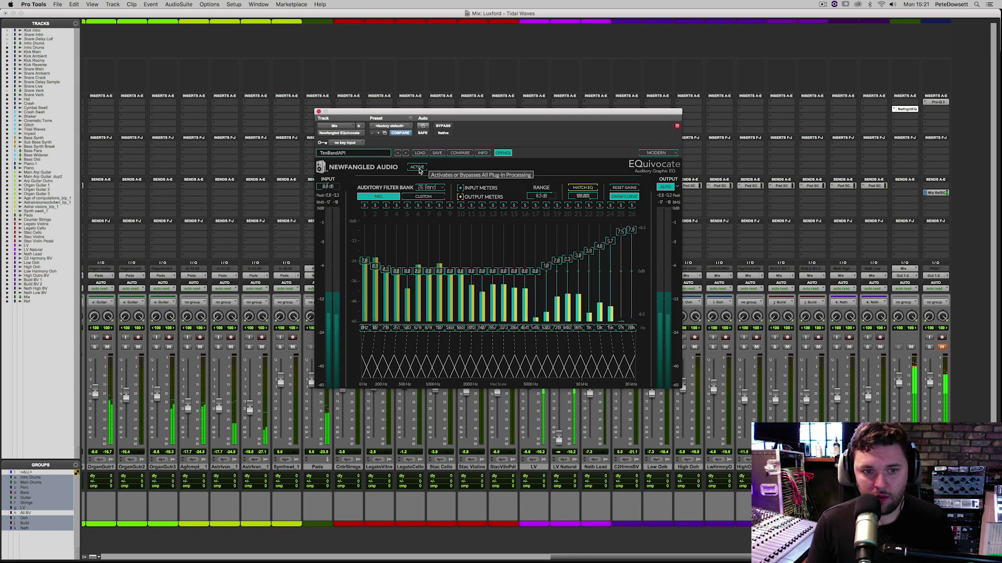
{"action": "left_click", "coordinate": [417, 167]}
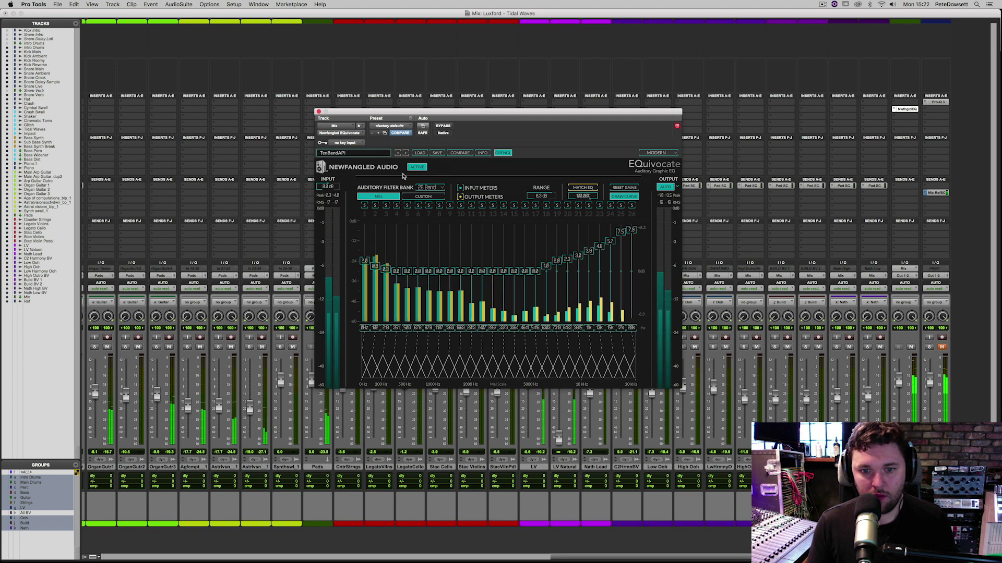
Audition band 10 and then band 26 soloed, and drop the Range to flatten the curve
{"action": "left_click", "coordinate": [461, 205]}
{"action": "left_click", "coordinate": [599, 205]}
{"action": "left_click", "coordinate": [567, 205]}
{"action": "left_click", "coordinate": [567, 205]}
{"action": "left_click_drag", "start_coordinate": [604, 223], "coordinate": [638, 230]}
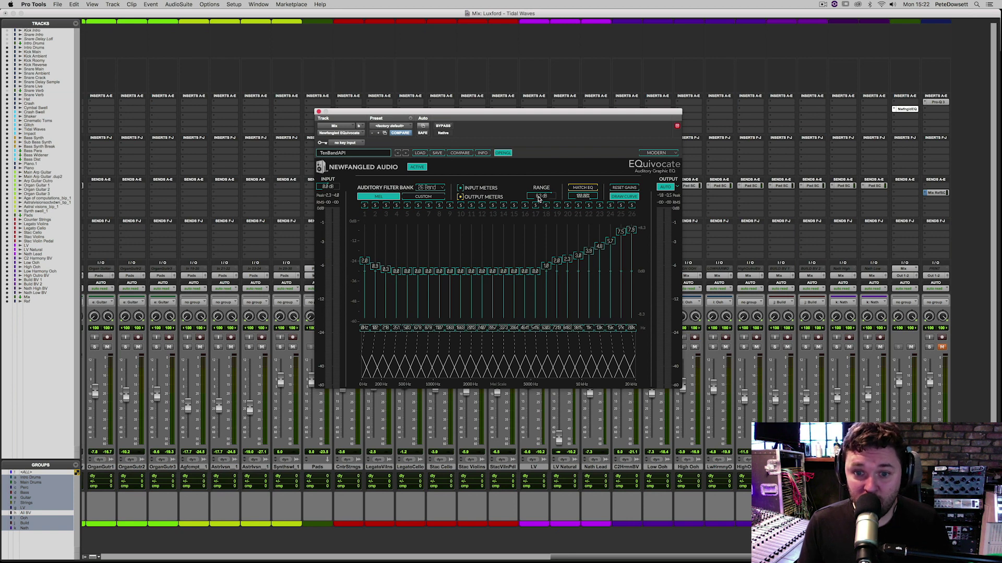
{"action": "left_click_drag", "start_coordinate": [539, 199], "coordinate": [529, 220]}
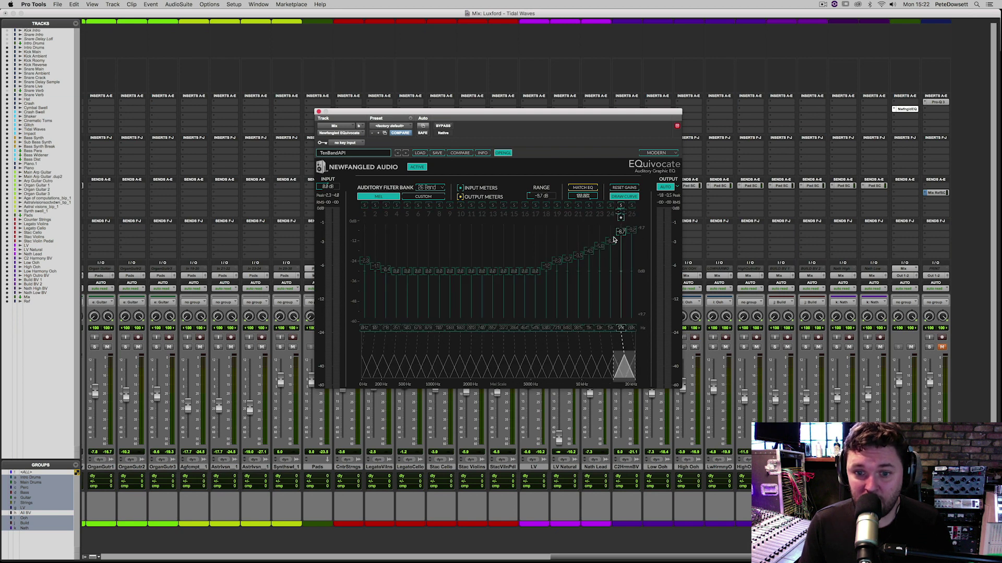
Set Range to -8 dB, play the mix, and bypass then re-enable EQuivocate to compare
{"action": "left_click", "coordinate": [540, 197]}
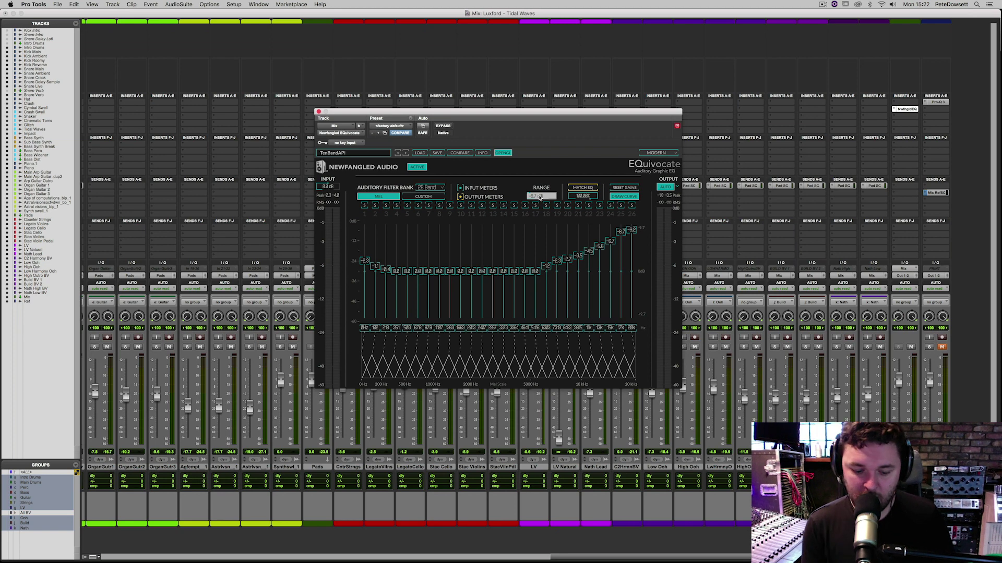
{"action": "key", "text": "BackSpace"}
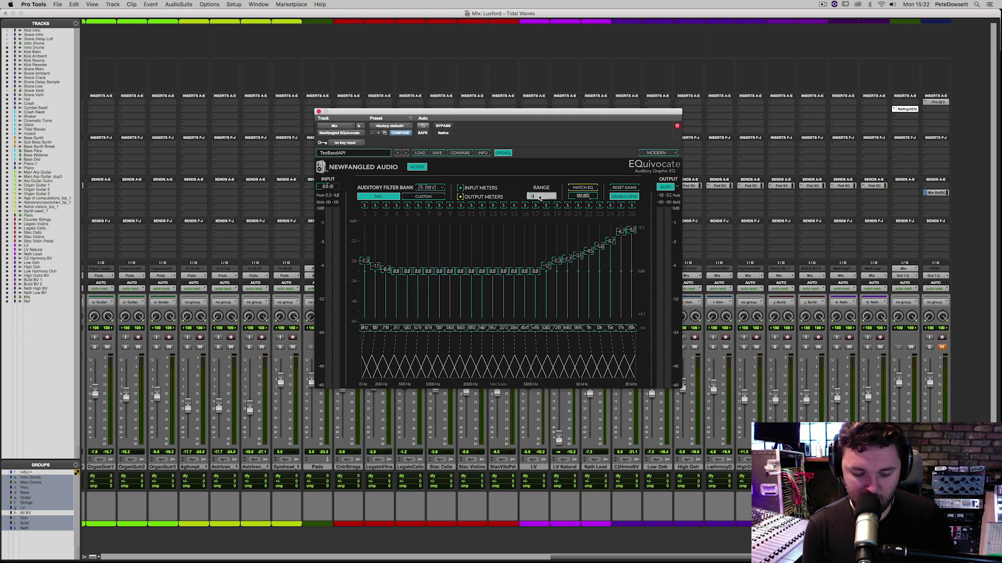
{"action": "type", "text": "-8"}
{"action": "key", "text": "Return"}
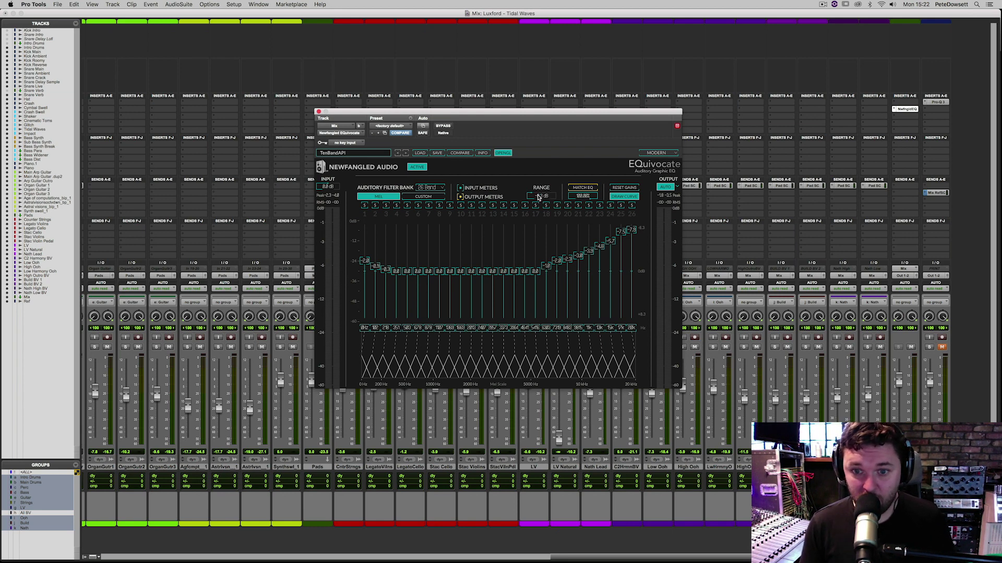
{"action": "key", "text": "space"}
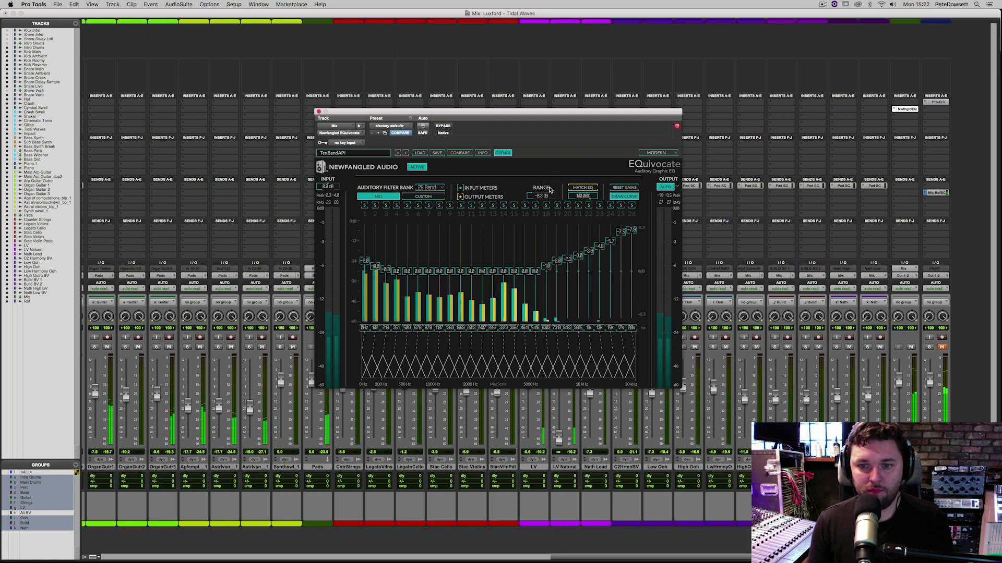
{"action": "left_click", "coordinate": [415, 167]}
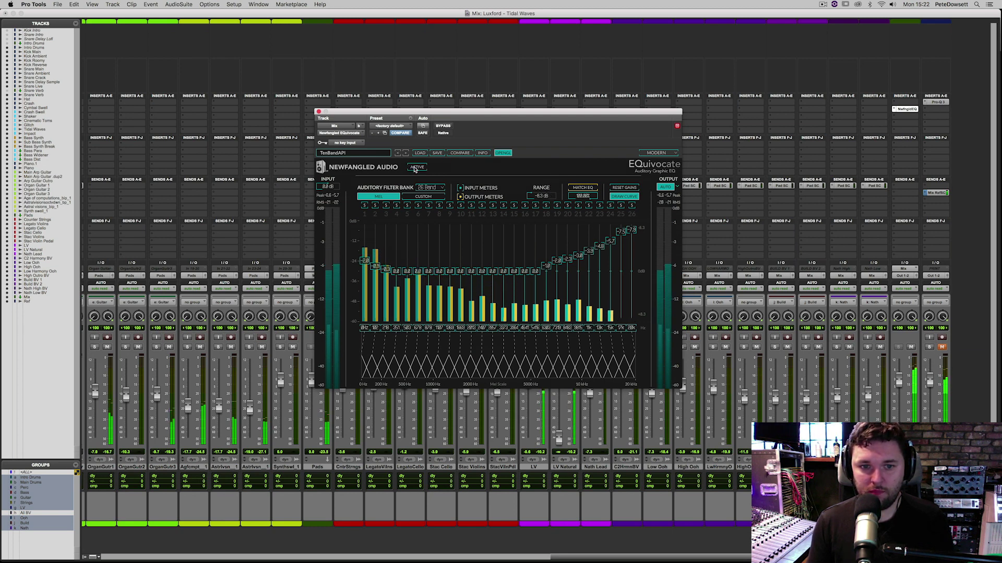
{"action": "left_click", "coordinate": [416, 168]}
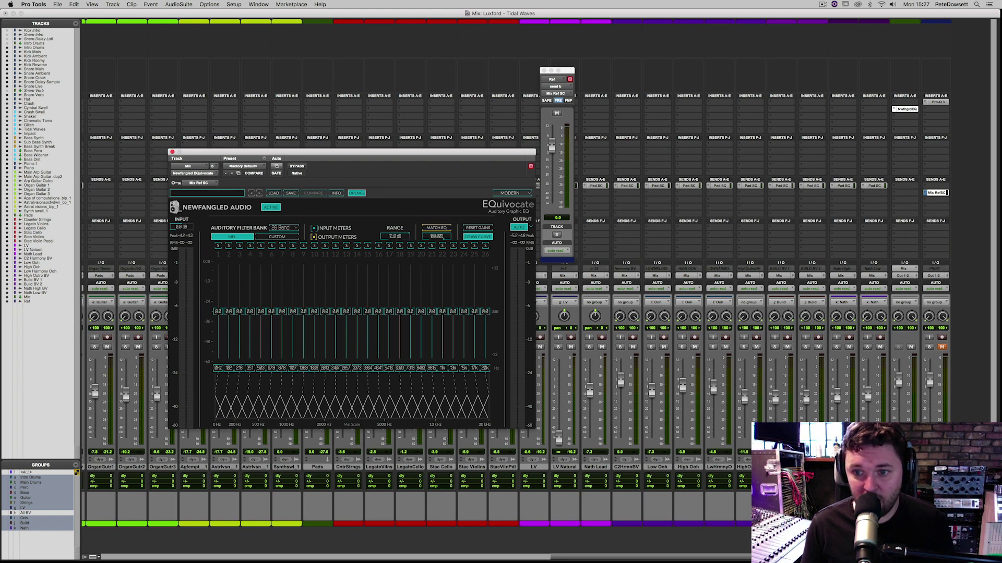
Scroll the view left and back right to check the EQuivocate sidechain setup
{"action": "scroll", "coordinate": [142, 562], "scroll_direction": "left", "scroll_amount": 10}
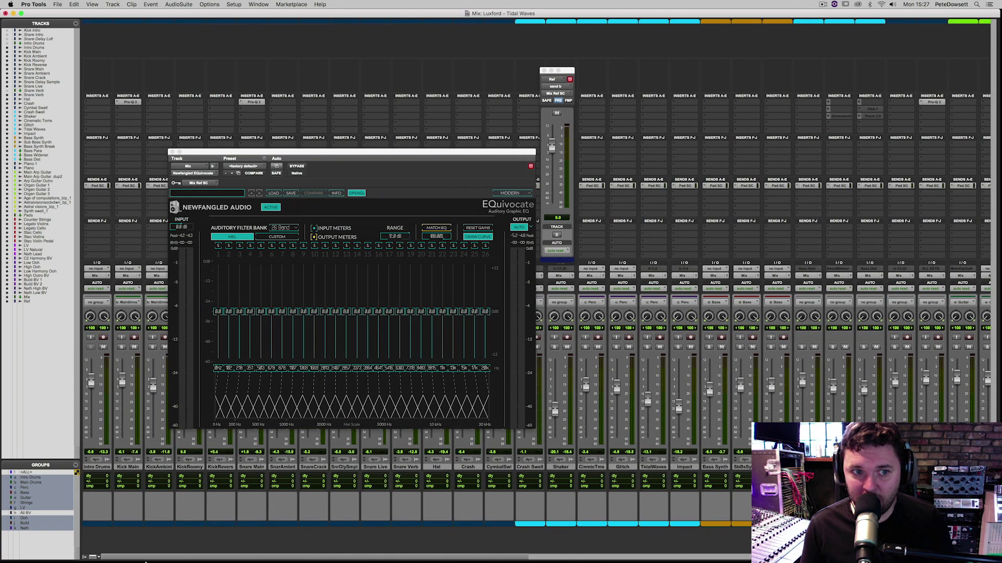
{"action": "scroll", "coordinate": [143, 561], "scroll_direction": "right", "scroll_amount": 10}
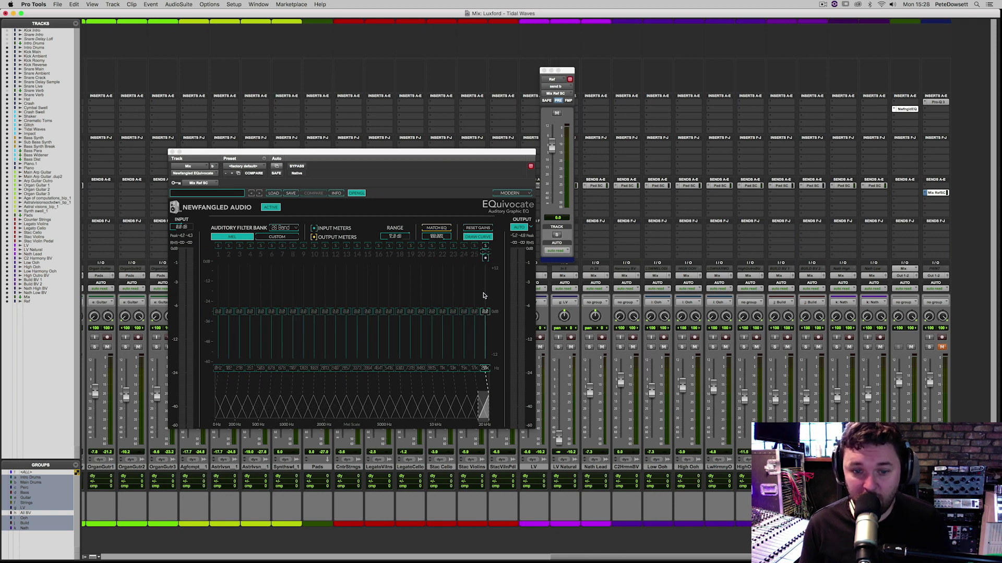
Enable MATCH EQ during playback so it learns from the sidechained instruments, then stop and disable it
{"action": "left_click", "coordinate": [436, 227]}
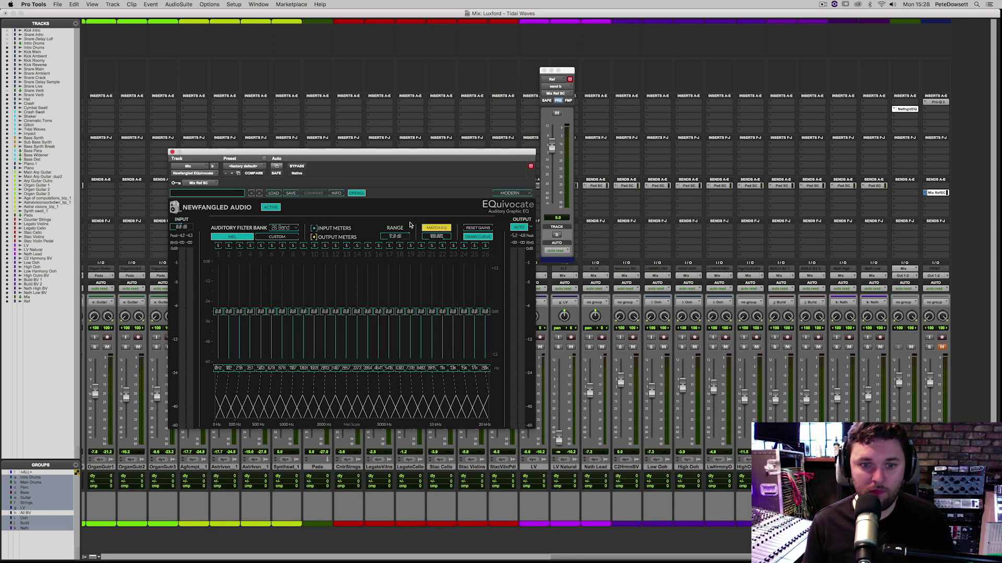
{"action": "key", "text": "space"}
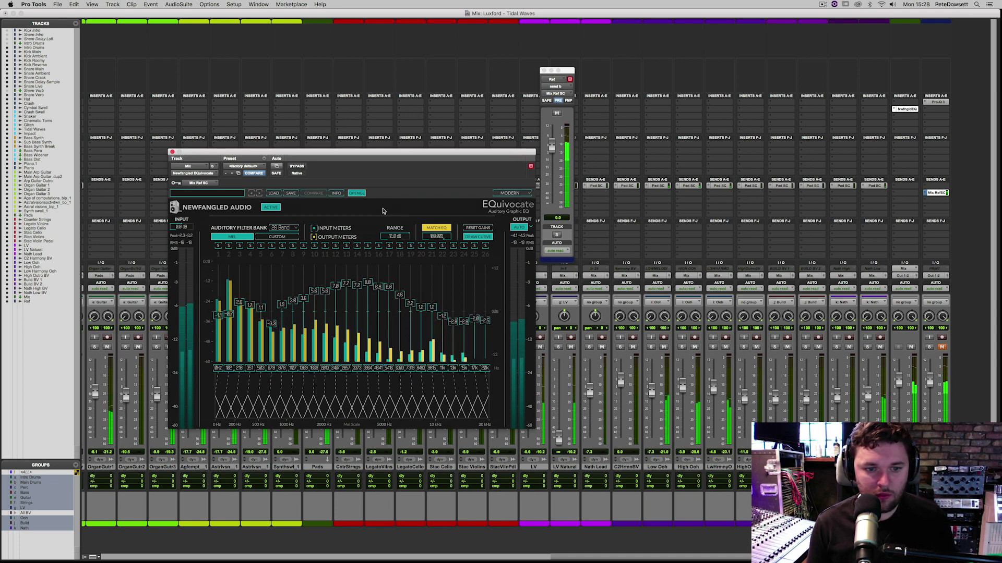
{"action": "key", "text": "space"}
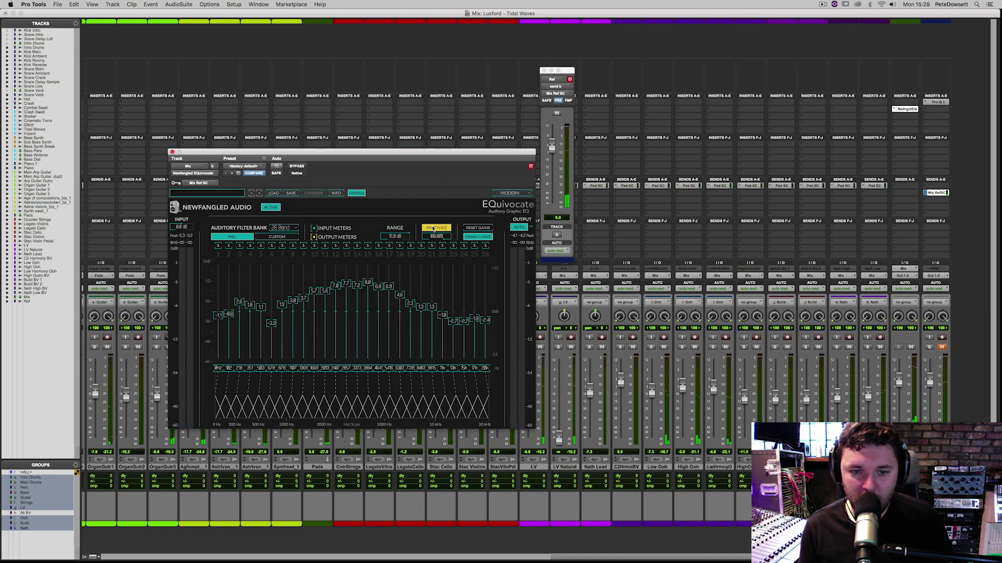
{"action": "left_click", "coordinate": [432, 228]}
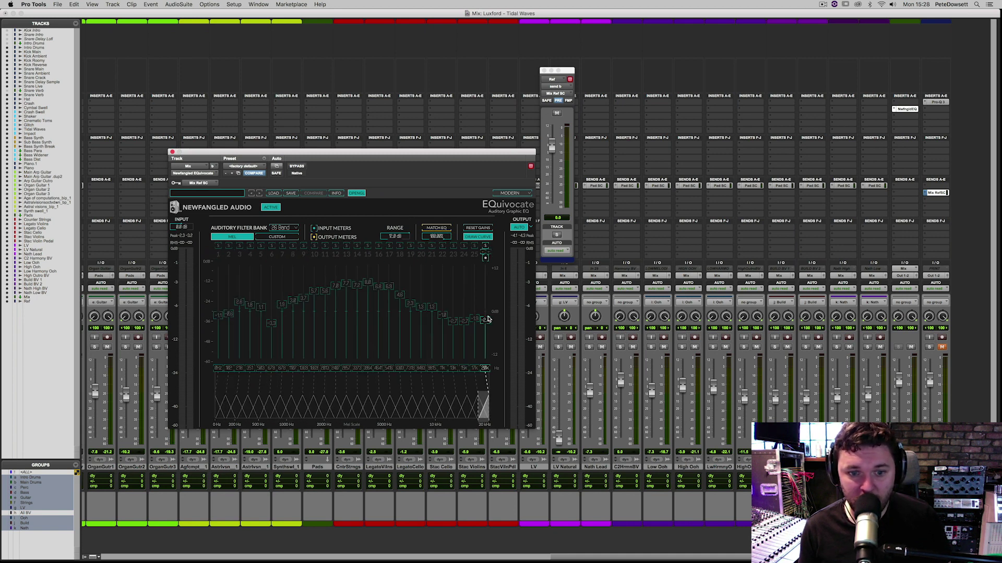
{"action": "key", "text": "space"}
{"action": "left_click", "coordinate": [271, 208]}
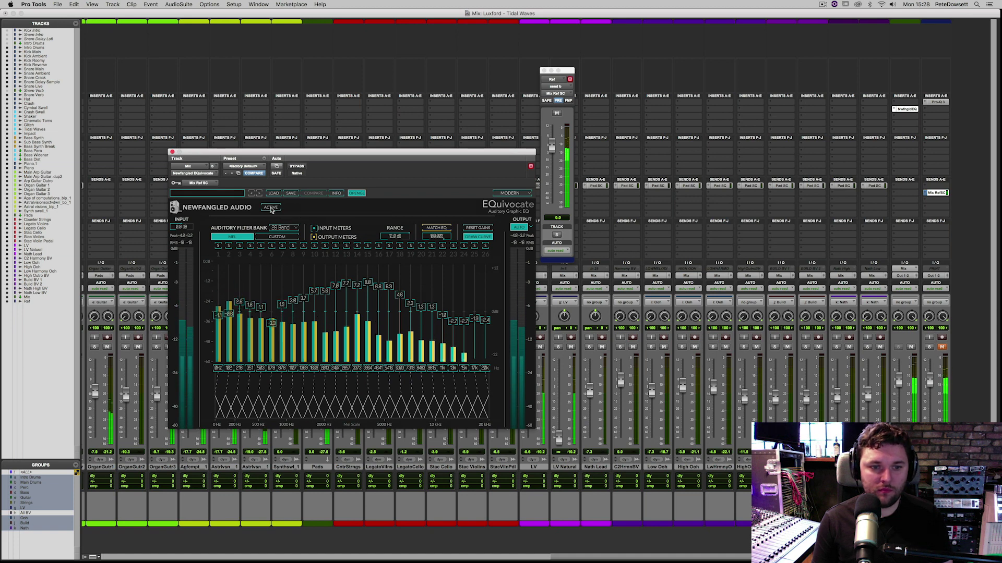
{"action": "left_click", "coordinate": [271, 208]}
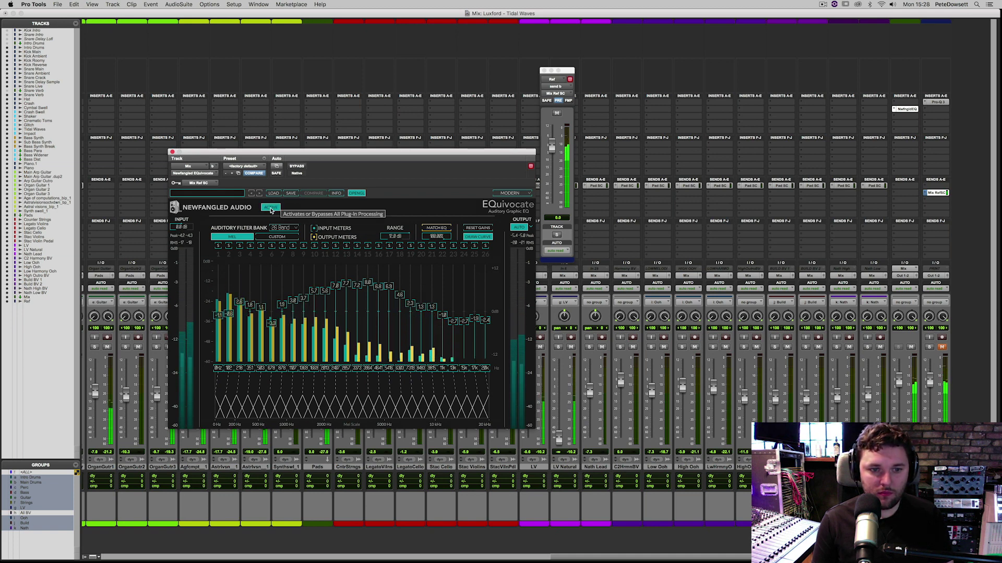
{"action": "left_click", "coordinate": [271, 208]}
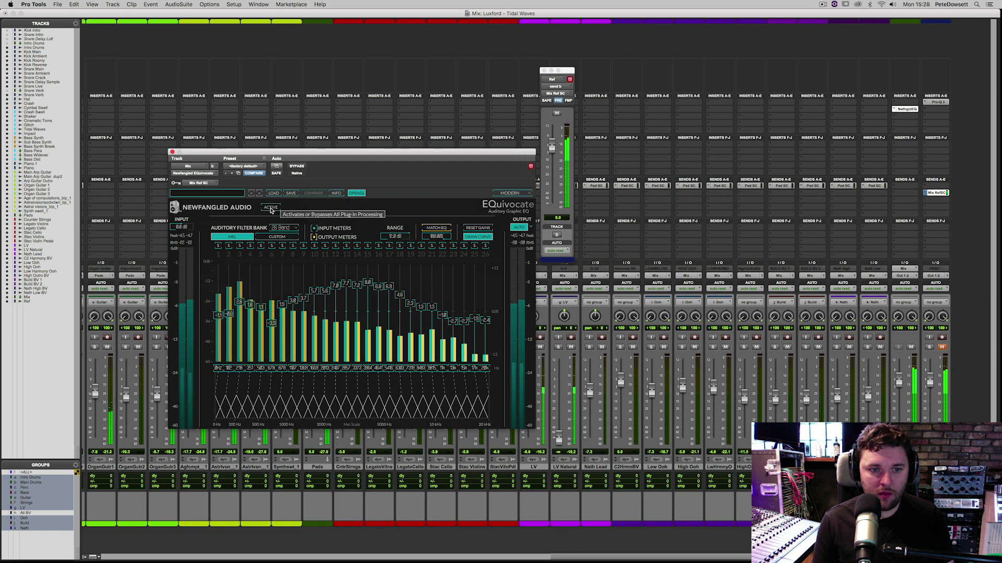
{"action": "left_click", "coordinate": [271, 208]}
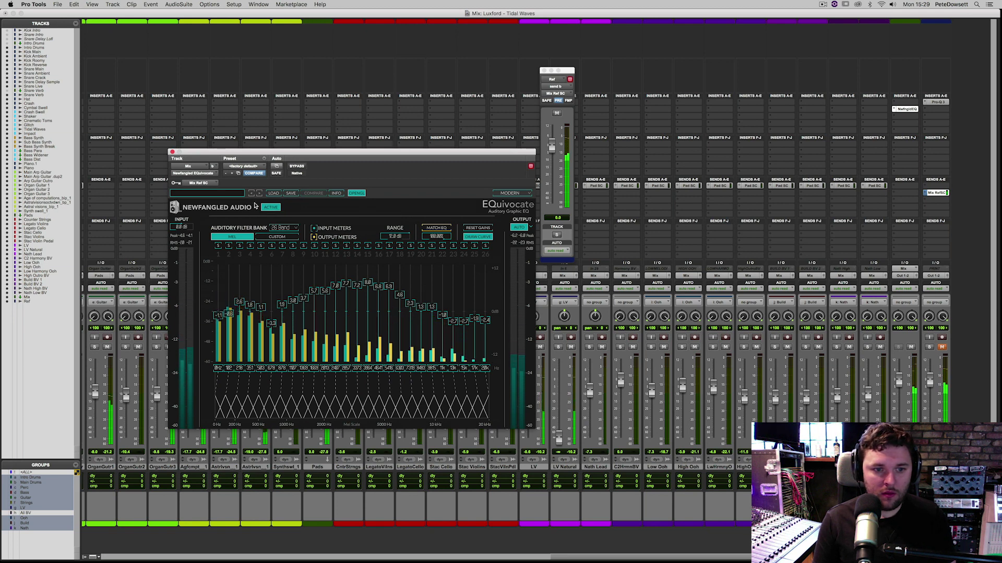
{"action": "key", "text": "space"}
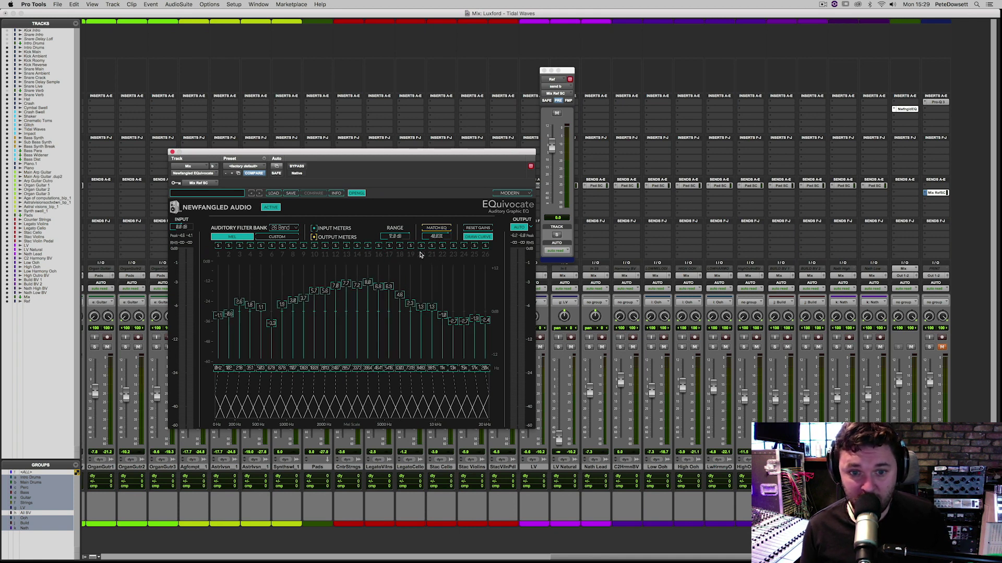
Sweep the Match EQ amount from 100% down to -45.3% while auditioning playback
{"action": "left_click_drag", "start_coordinate": [428, 227], "coordinate": [431, 211]}
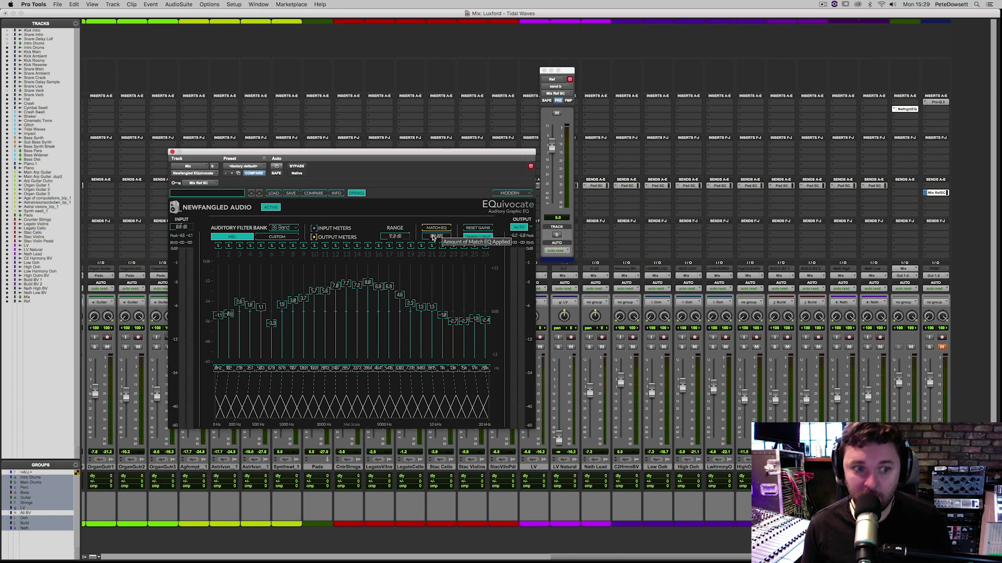
{"action": "key", "text": "space"}
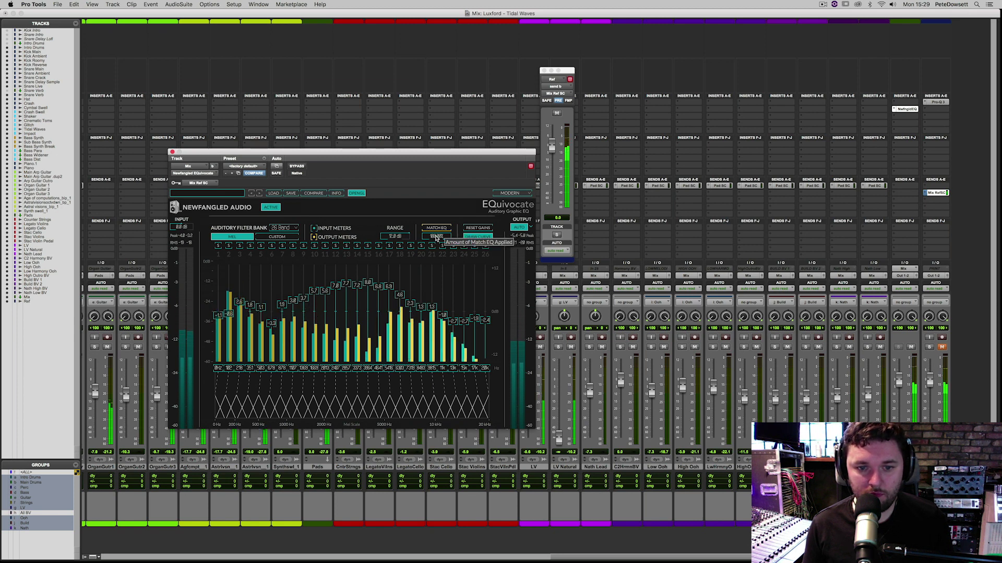
{"action": "mouse_move", "coordinate": [436, 238]}
{"action": "left_mouse_down"}
{"action": "mouse_move", "coordinate": [414, 268]}
{"action": "mouse_move", "coordinate": [438, 236]}
{"action": "mouse_move", "coordinate": [445, 170]}
{"action": "left_mouse_up"}
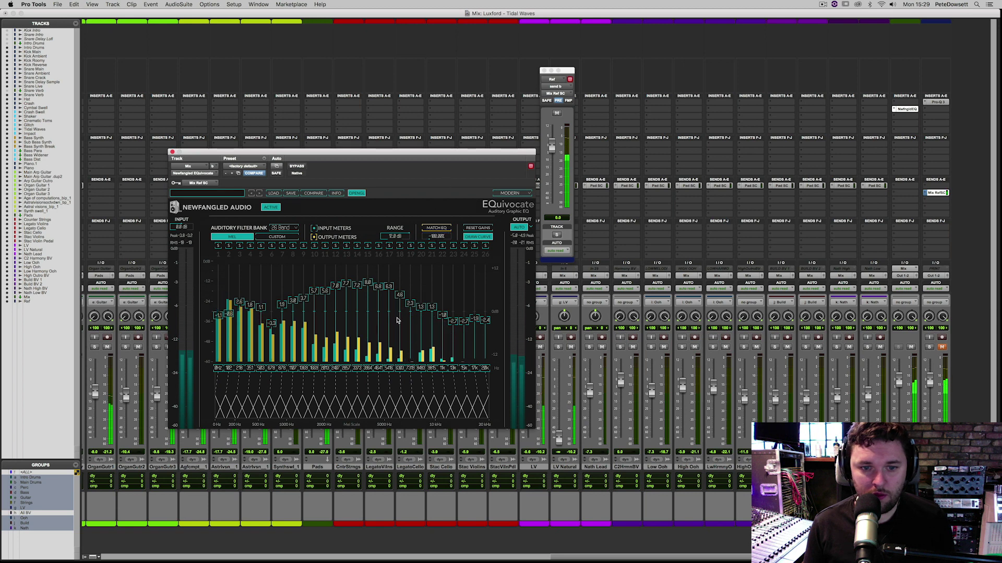
{"action": "left_click_drag", "start_coordinate": [437, 237], "coordinate": [436, 160]}
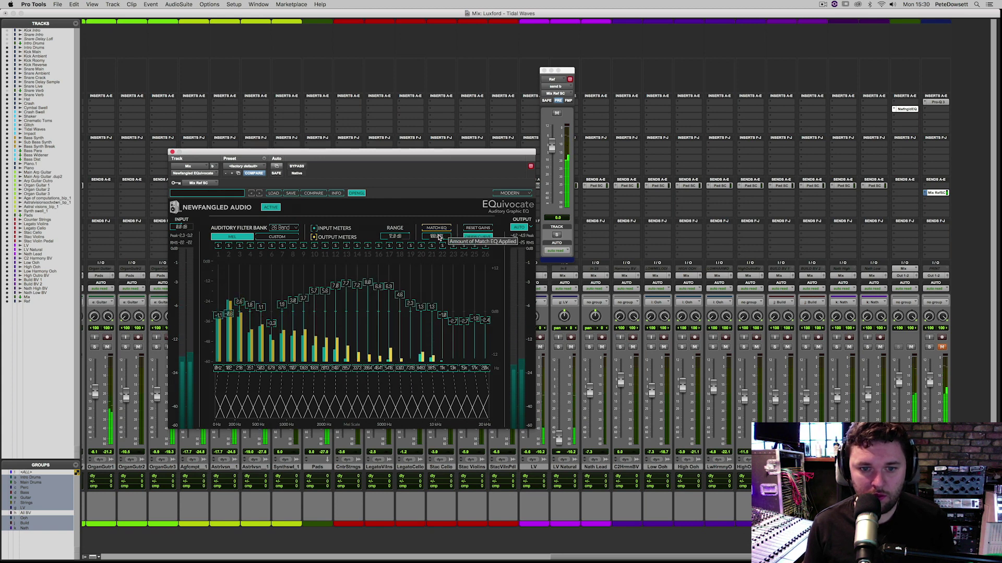
{"action": "key", "text": "space"}
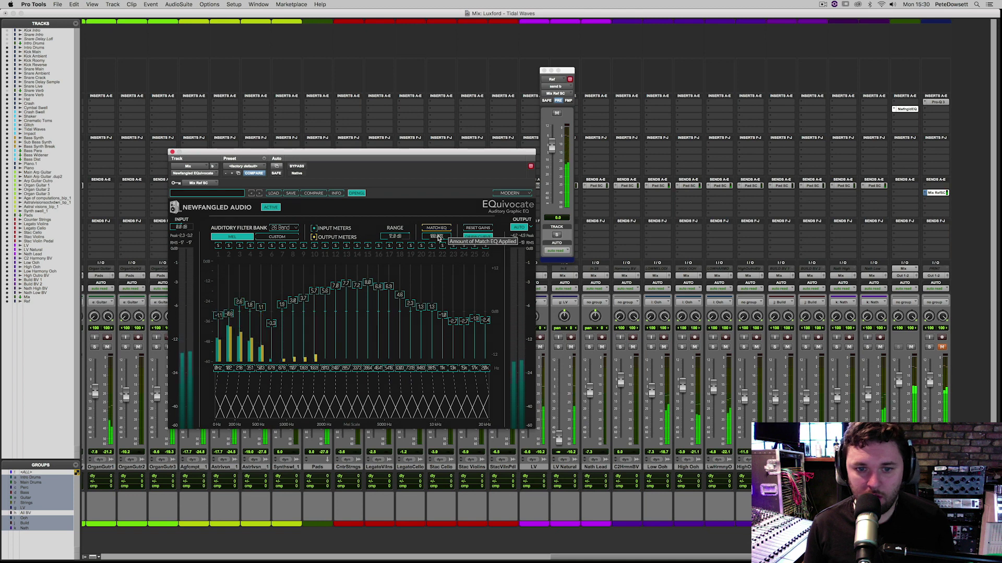
{"action": "left_click_drag", "start_coordinate": [437, 238], "coordinate": [423, 212]}
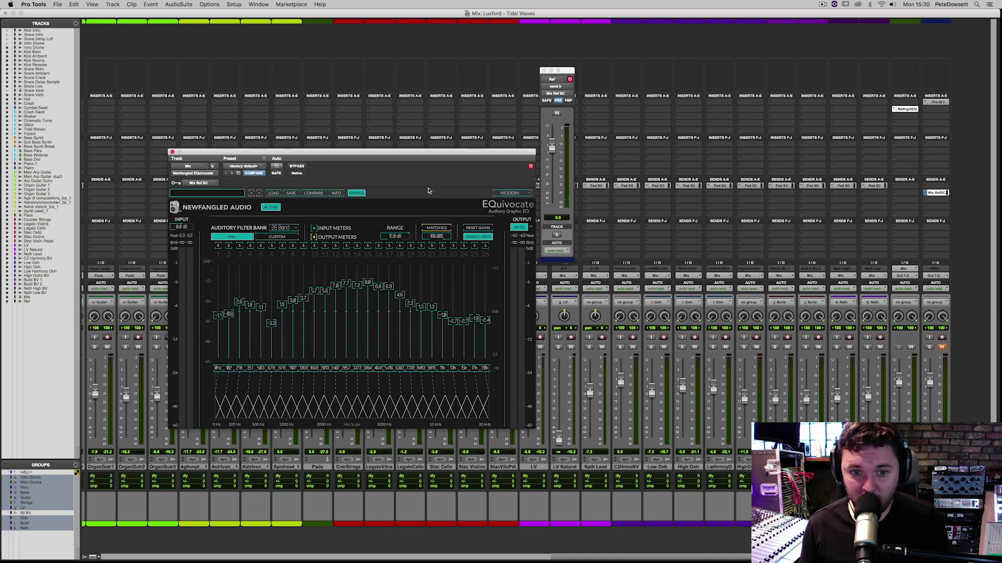
Close the EQuivocate window and deactivate the NwfngldEQ insert
{"action": "left_click", "coordinate": [172, 152]}
{"action": "left_click", "coordinate": [908, 109], "text": "ctrl+super"}
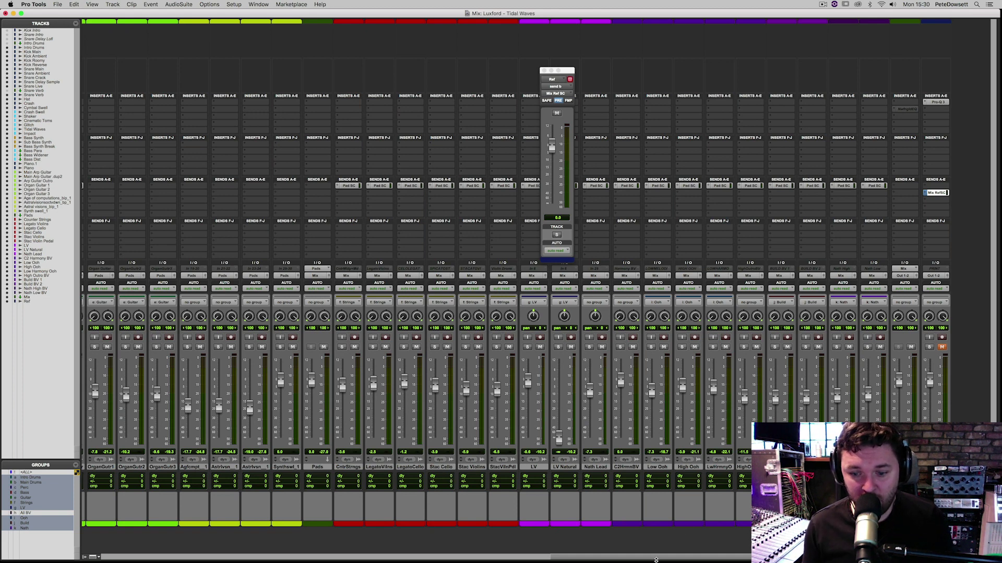
{"action": "left_click_drag", "start_coordinate": [658, 559], "coordinate": [601, 560]}
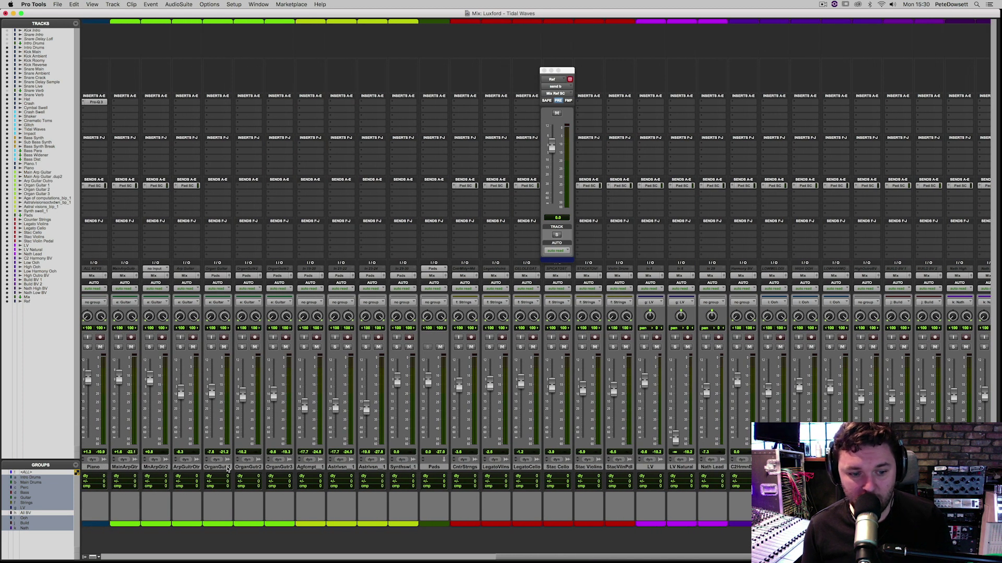
Select tracks OrganGutr1 through Synthswl_1, flip to the Edit window and back, and stop playback
{"action": "left_click", "coordinate": [224, 467]}
{"action": "left_click", "coordinate": [410, 468], "text": "shift"}
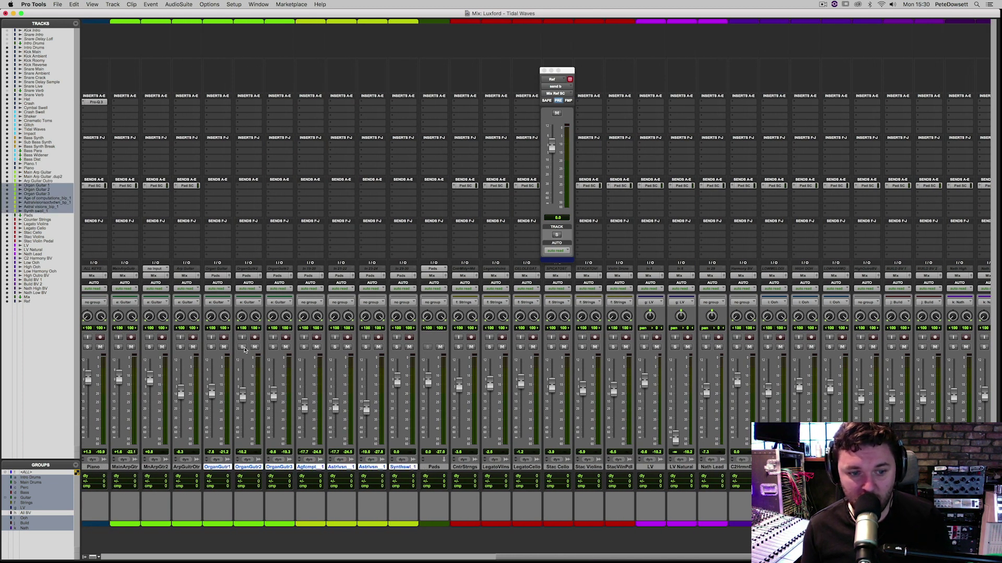
{"action": "key", "text": "super+equal"}
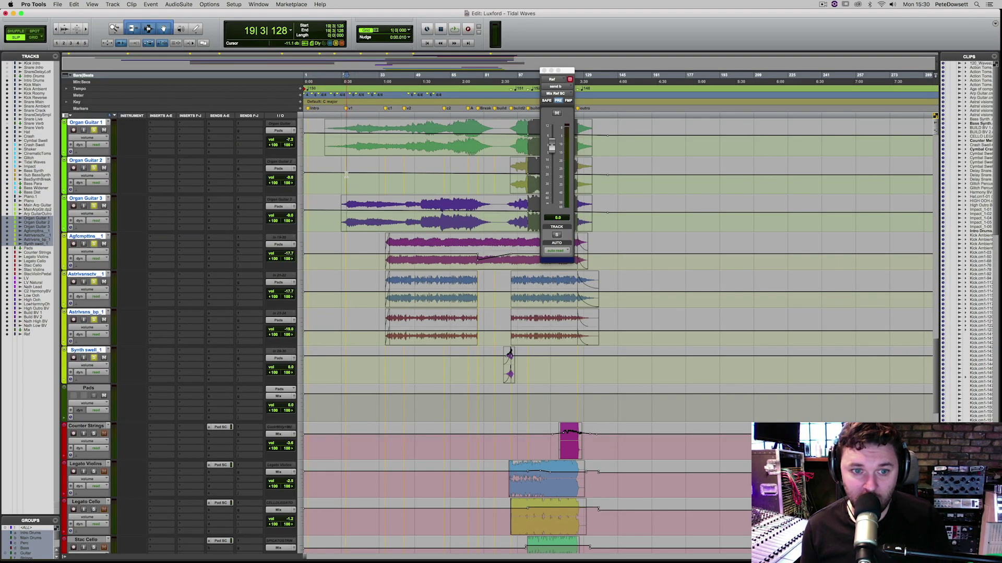
{"action": "key", "text": "super+equal"}
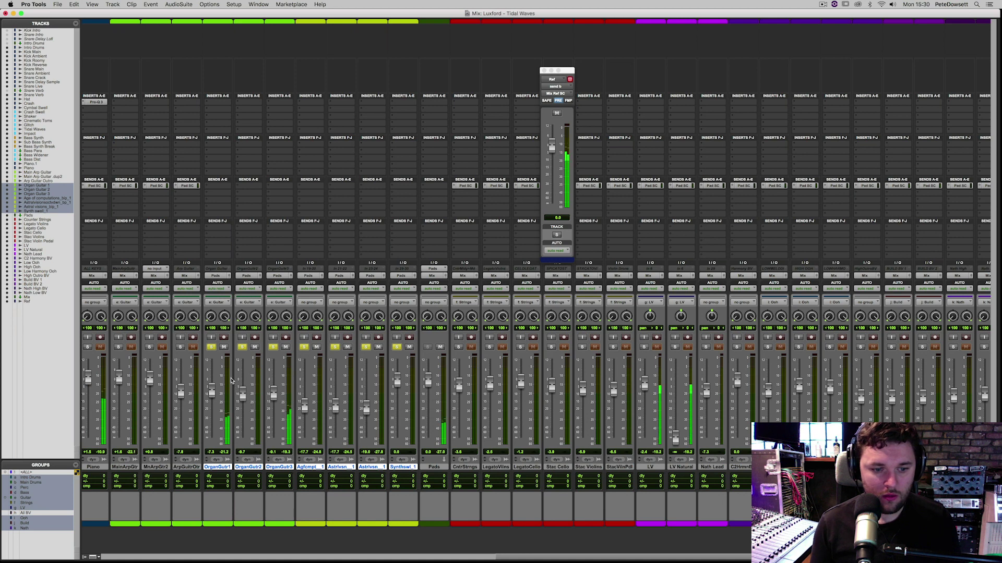
{"action": "key", "text": "space"}
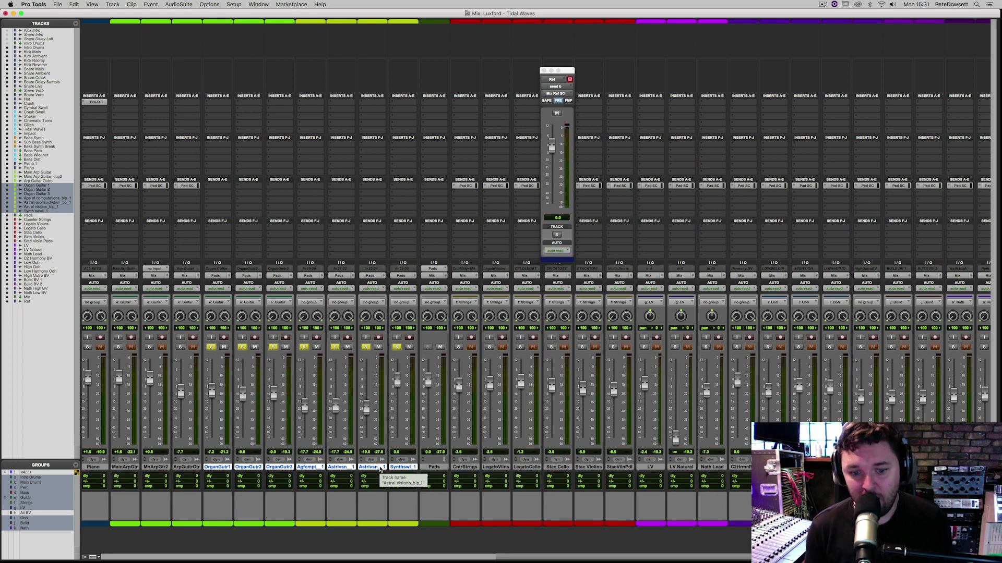
Close the floating send window and select only the Pads track
{"action": "left_click_drag", "start_coordinate": [592, 558], "coordinate": [555, 559]}
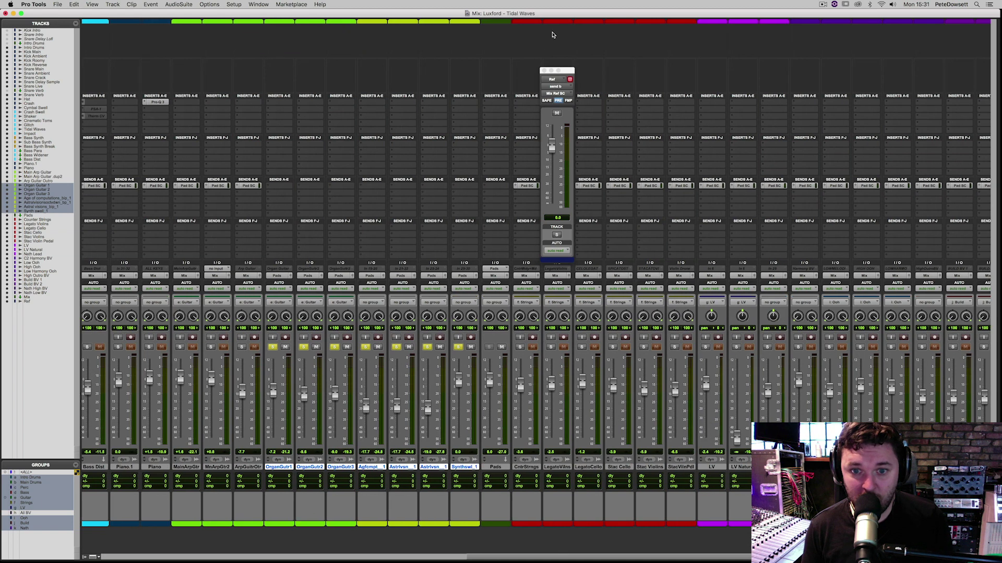
{"action": "left_click", "coordinate": [544, 71]}
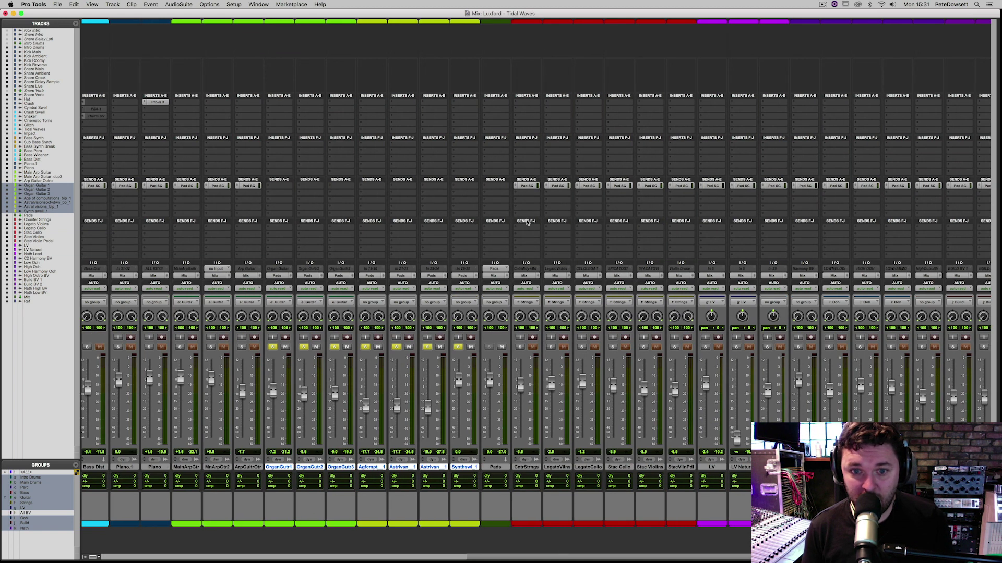
{"action": "left_click", "coordinate": [464, 467]}
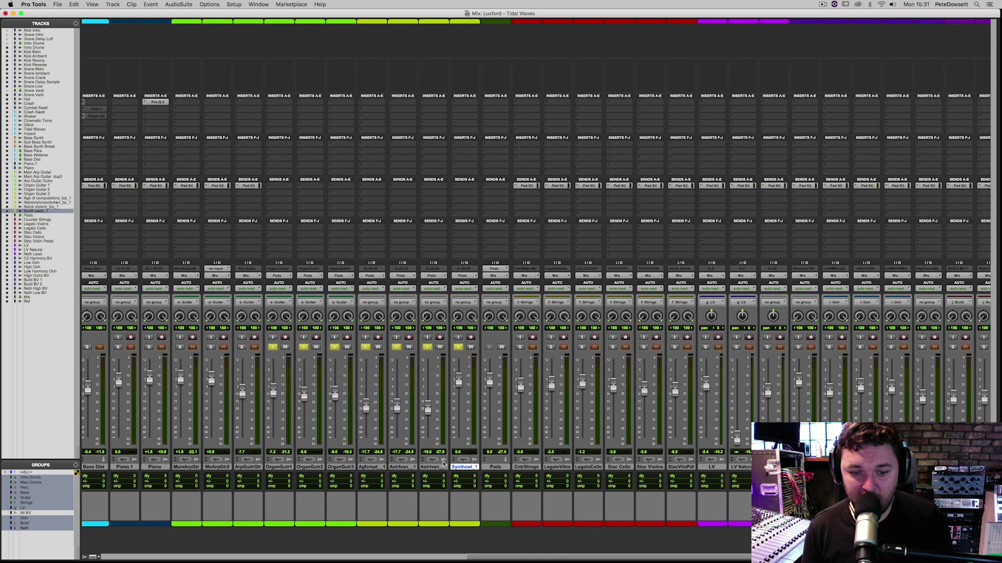
{"action": "left_click", "coordinate": [280, 468], "text": "shift"}
{"action": "left_click", "coordinate": [495, 467]}
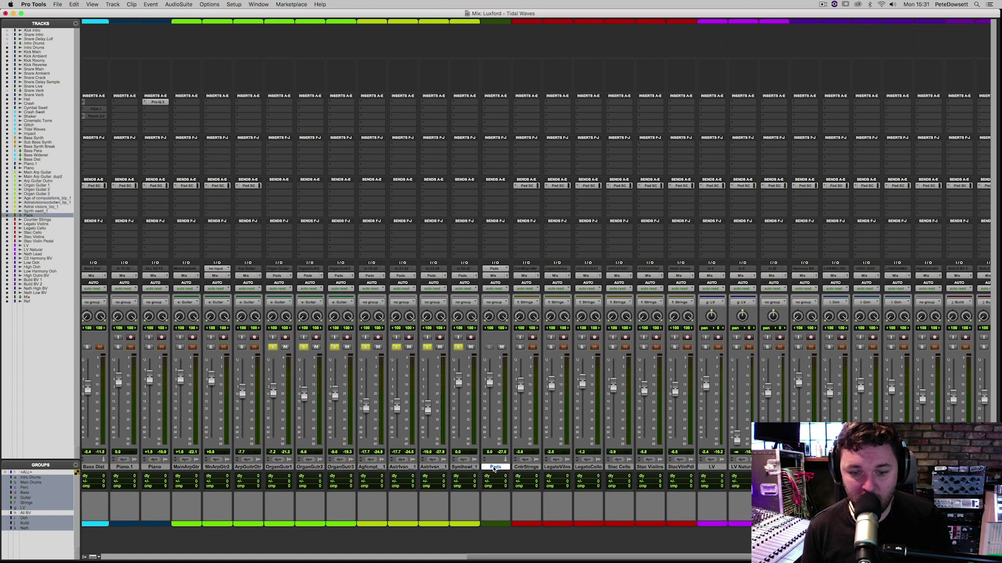
Insert Newfangled EQuivocate (stereo) on Pads via a 'new' search and move its window right
{"action": "left_click", "coordinate": [485, 112]}
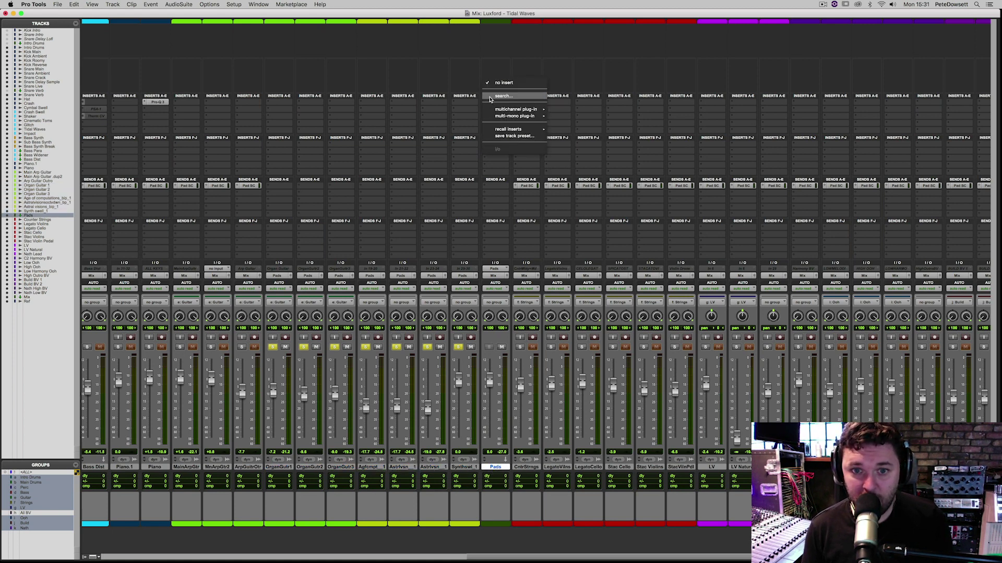
{"action": "left_click", "coordinate": [492, 101]}
{"action": "type", "text": "new"}
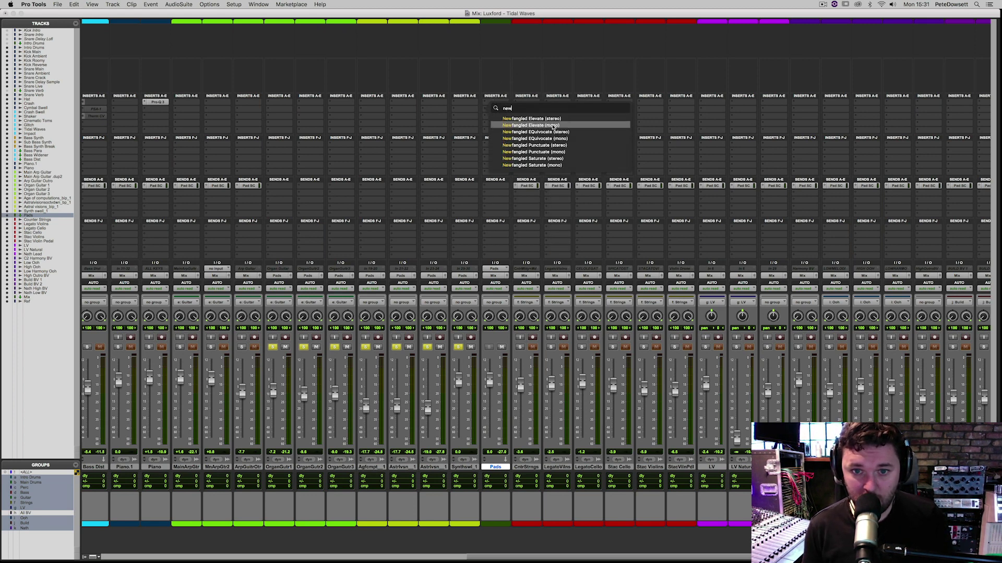
{"action": "left_click", "coordinate": [551, 132]}
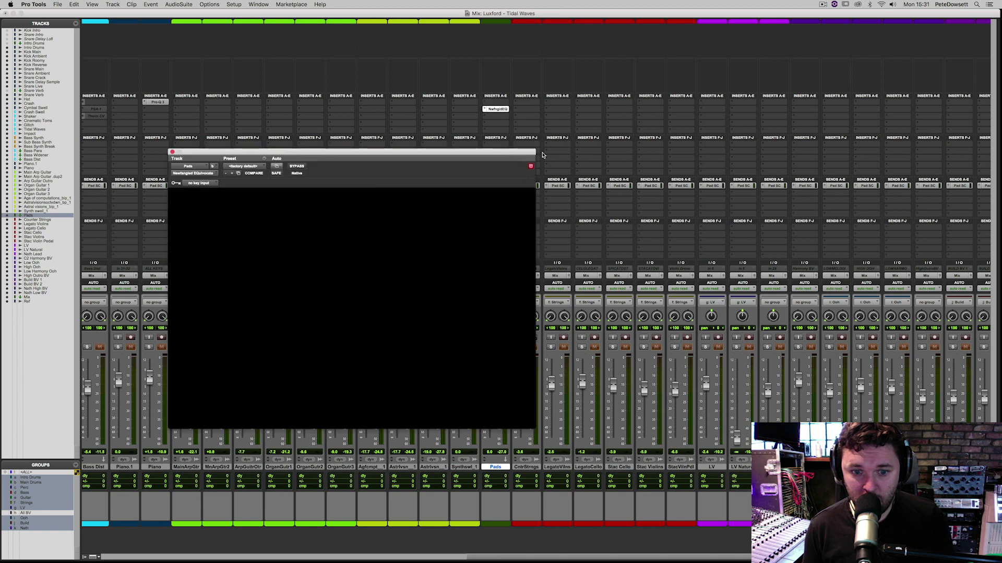
{"action": "left_click_drag", "start_coordinate": [293, 155], "coordinate": [885, 70]}
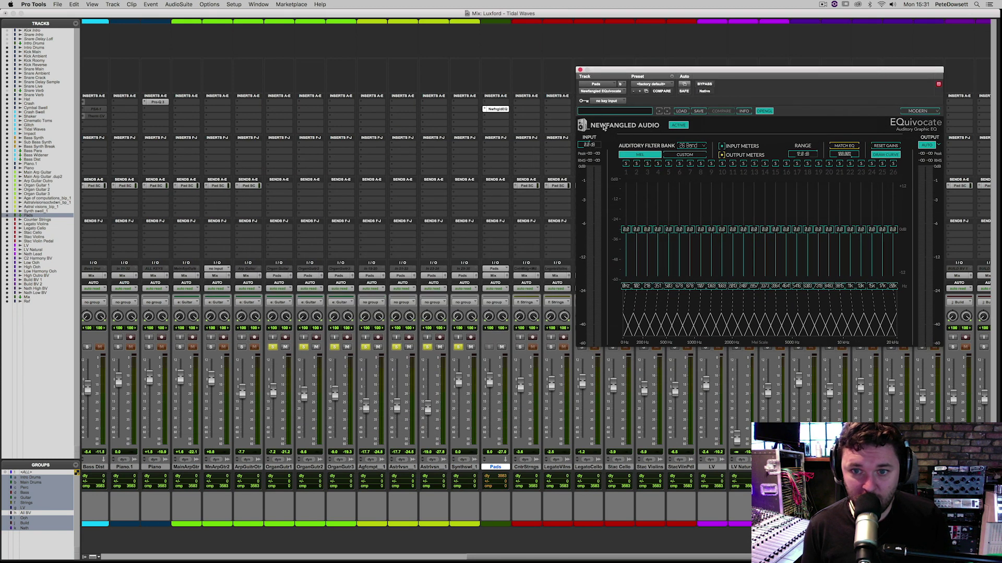
Set EQuivocate's sidechain key input to the Pad SC bus
{"action": "left_click", "coordinate": [609, 102]}
{"action": "mouse_move", "coordinate": [608, 101]}
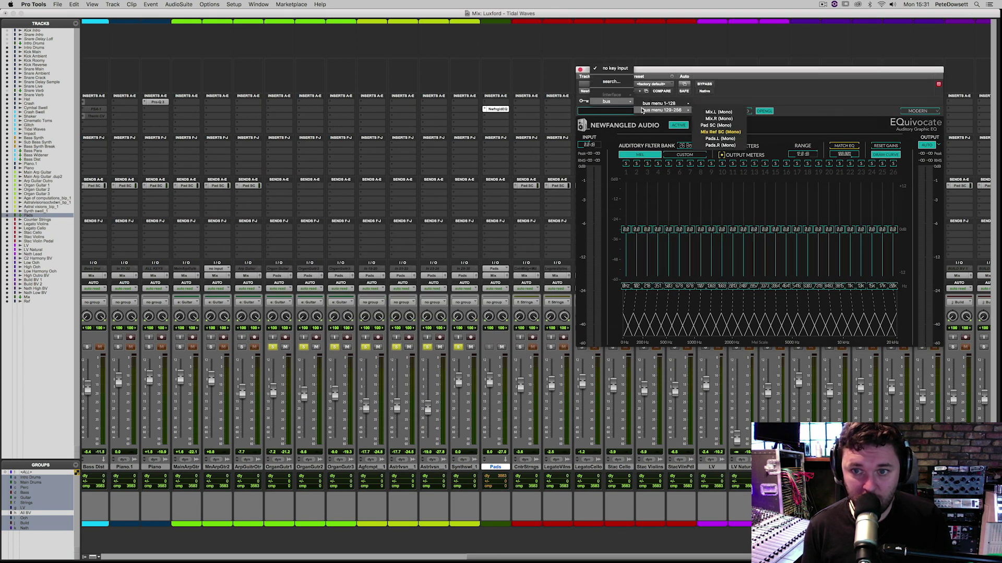
{"action": "mouse_move", "coordinate": [661, 110]}
{"action": "left_click", "coordinate": [716, 125]}
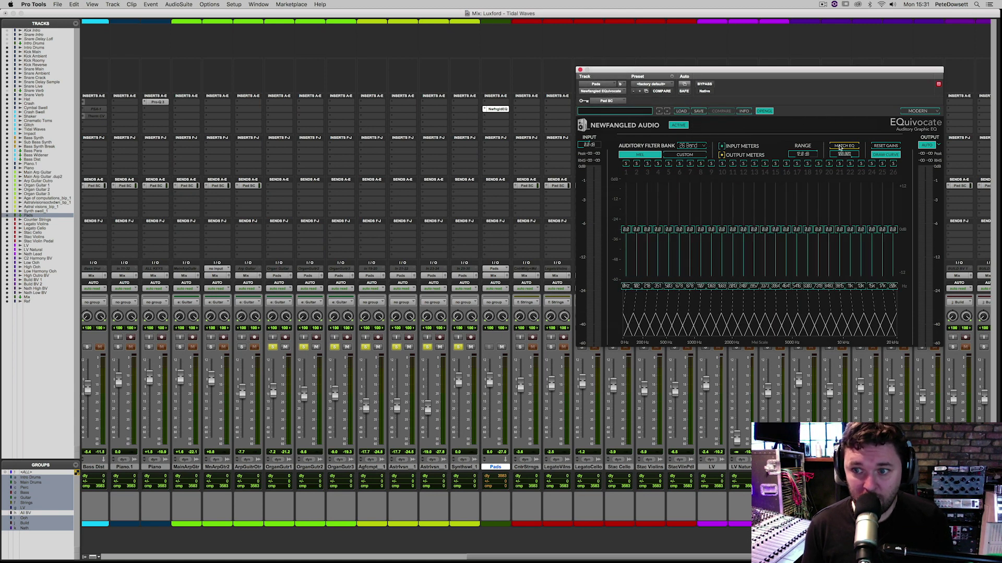
Capture a Match EQ curve from the Pad SC sidechain while the song plays in the Edit window
{"action": "left_click", "coordinate": [835, 149]}
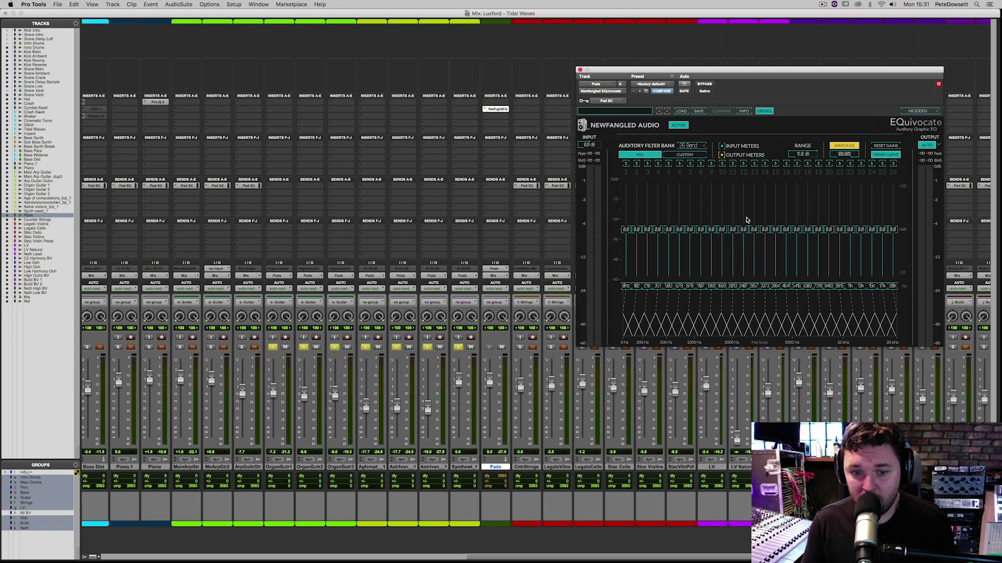
{"action": "key", "text": "super+equal"}
{"action": "key", "text": "space"}
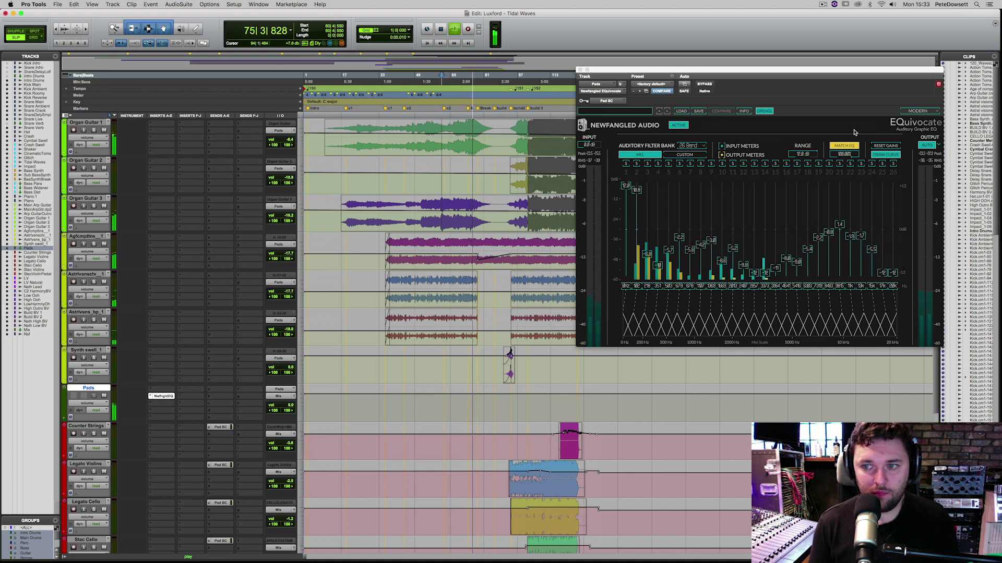
{"action": "key", "text": "space"}
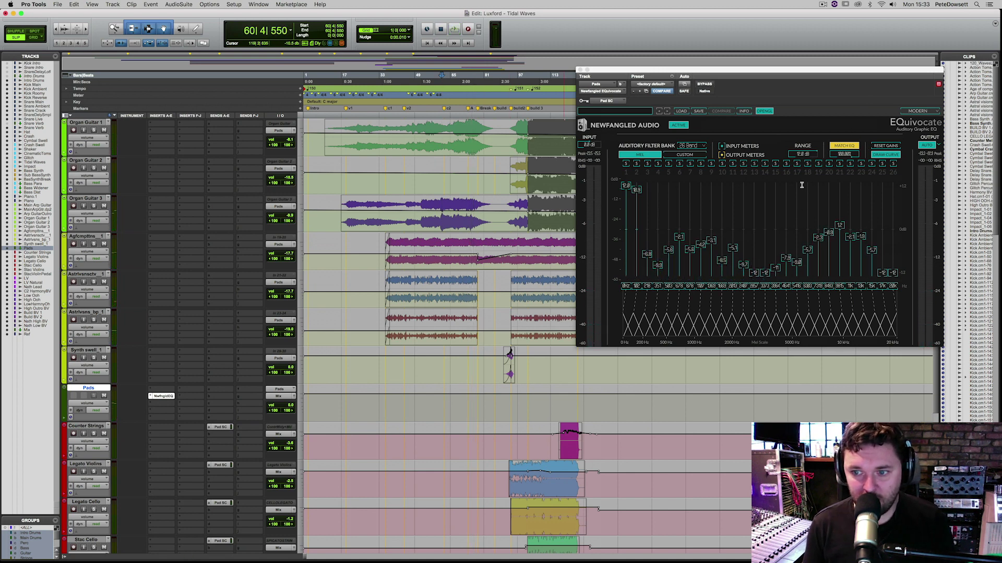
{"action": "left_click", "coordinate": [836, 148]}
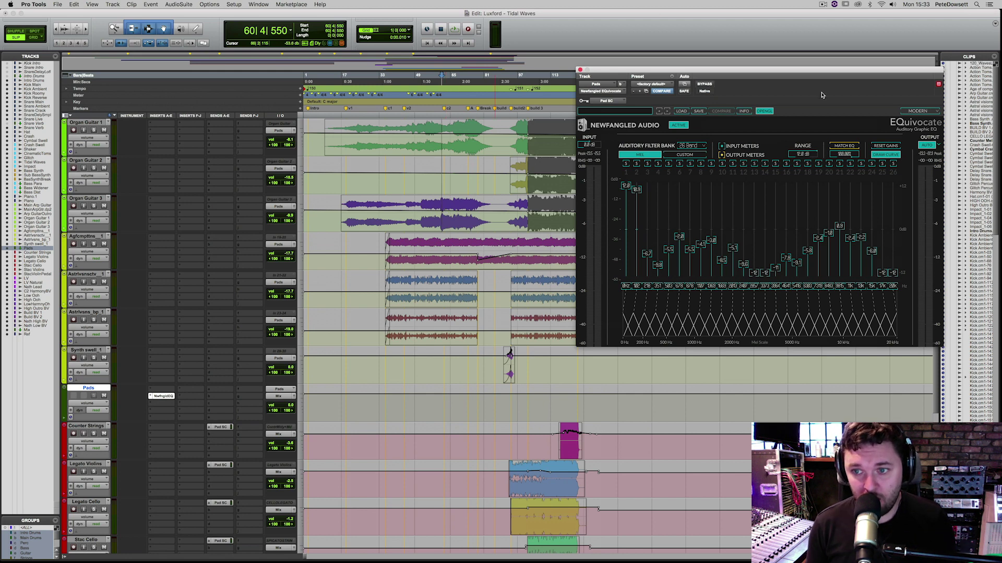
Drop EQuivocate's Range from 11.9 dB to -15.8 dB, then go back to the Mix window
{"action": "left_click_drag", "start_coordinate": [797, 157], "coordinate": [771, 179]}
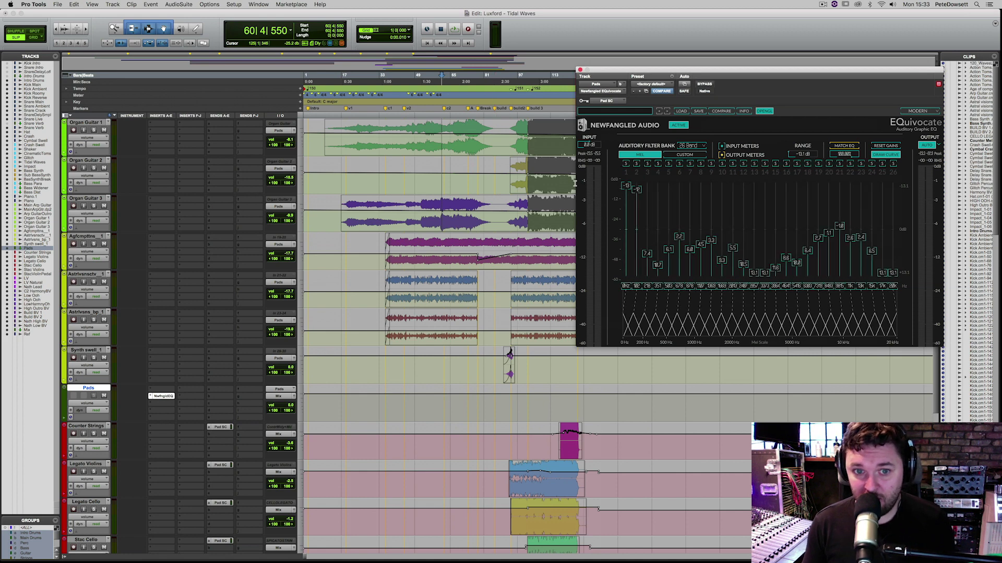
{"action": "key", "text": "super+equal"}
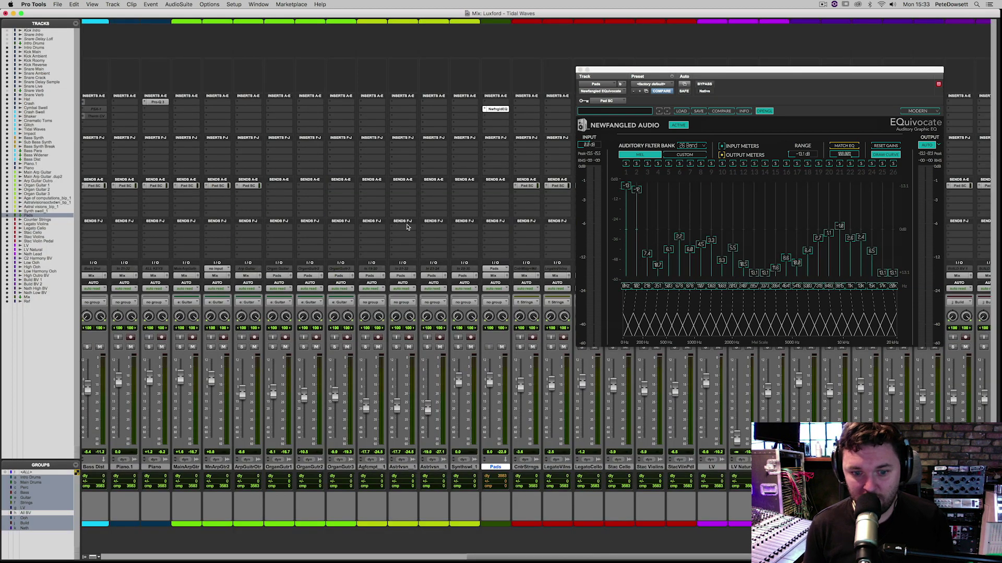
Play the mix and compare the Pads with EQuivocate bypassed and active
{"action": "key", "text": "space"}
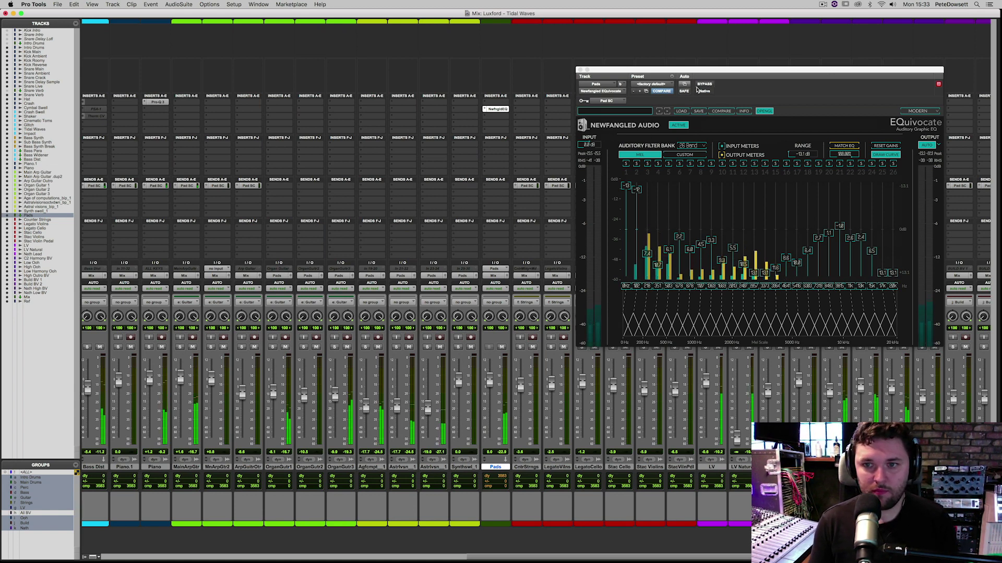
{"action": "left_click", "coordinate": [679, 125]}
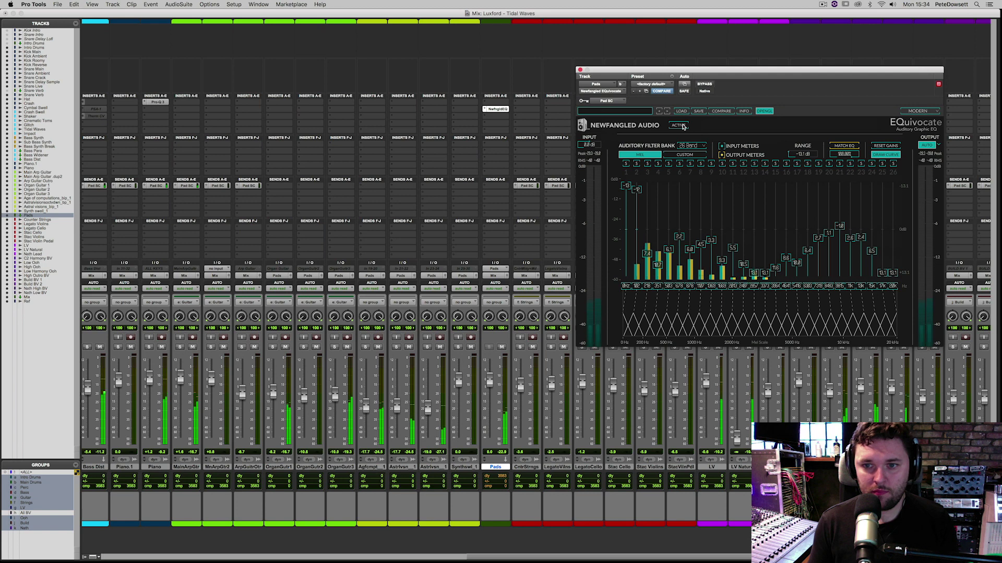
{"action": "left_click", "coordinate": [681, 126]}
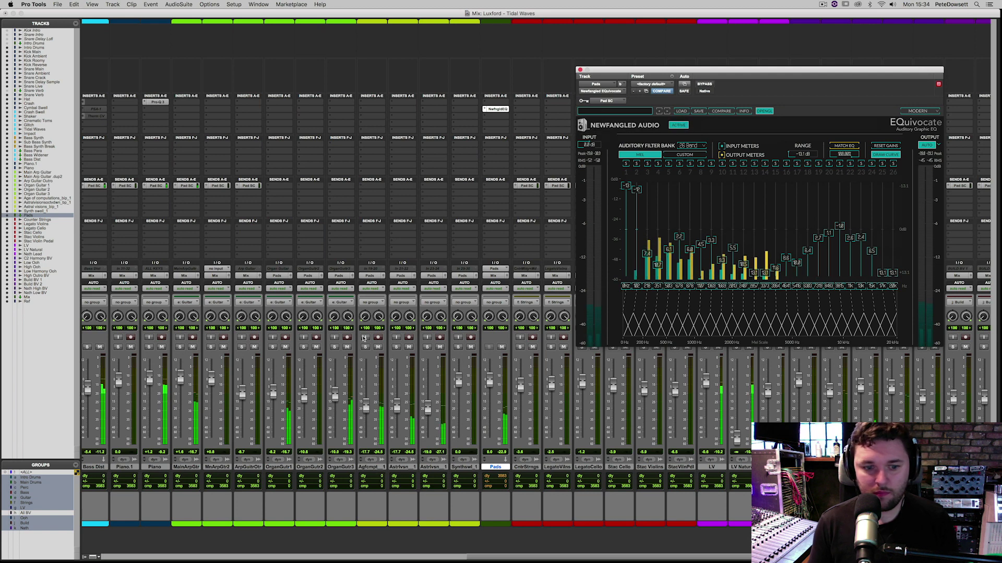
Solo the tracks from OrganGutr1 through Synthswl_1
{"action": "left_click", "coordinate": [187, 467]}
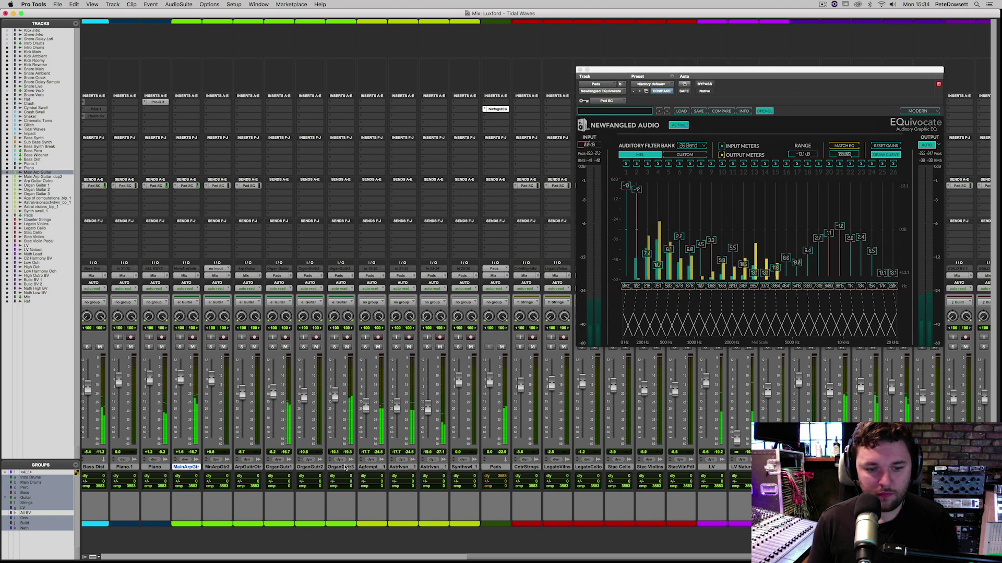
{"action": "left_click", "coordinate": [278, 467]}
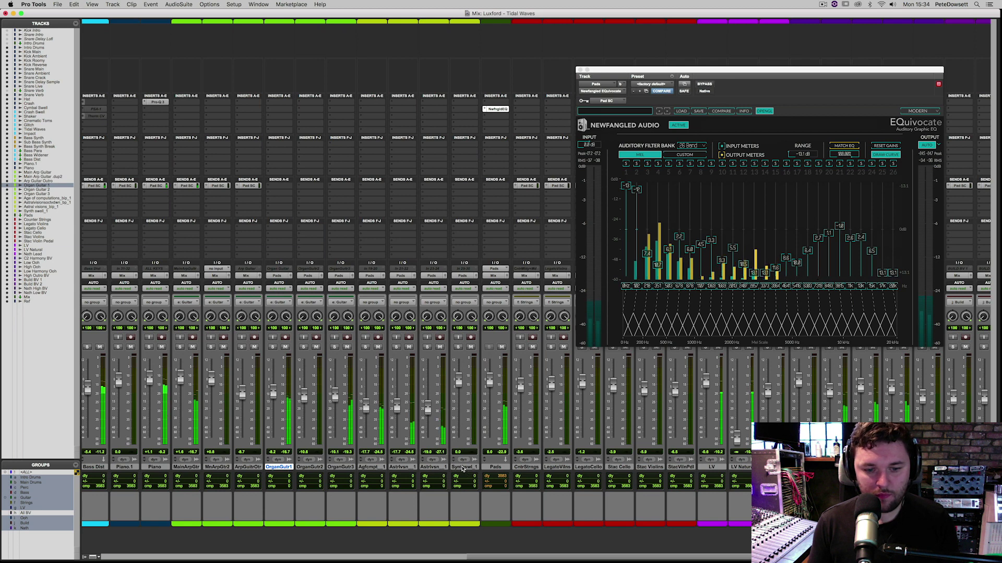
{"action": "left_click", "coordinate": [462, 467], "text": "shift"}
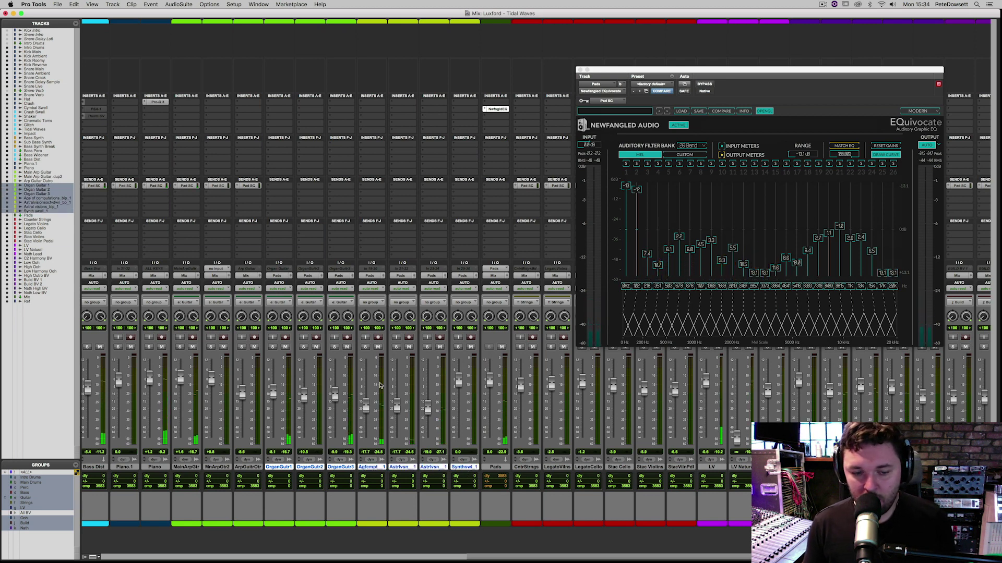
{"action": "left_click", "coordinate": [272, 348], "text": "alt+shift"}
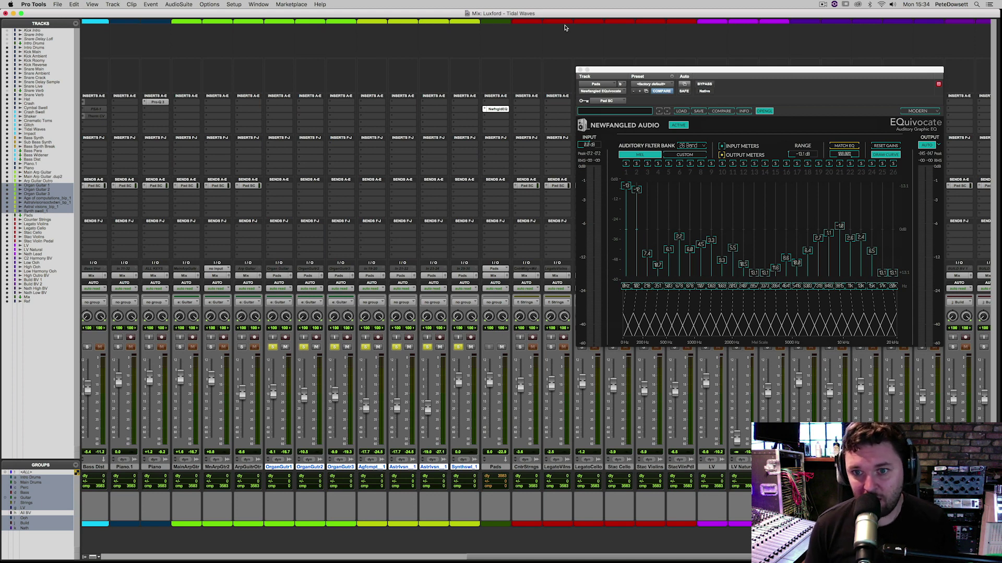
A/B the Pads EQuivocate by bypassing and re-enabling it twice
{"action": "left_click", "coordinate": [680, 125]}
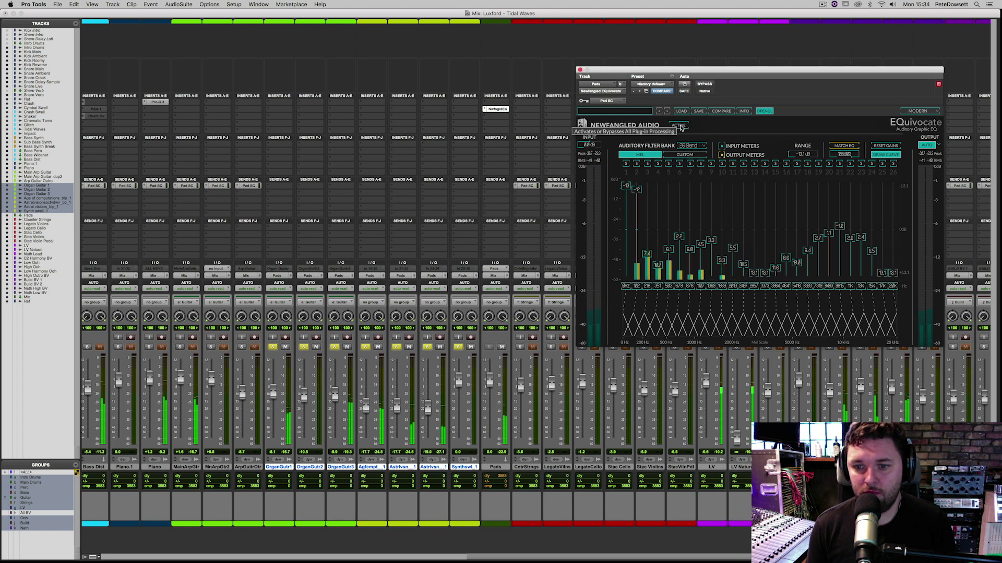
{"action": "left_click", "coordinate": [679, 126]}
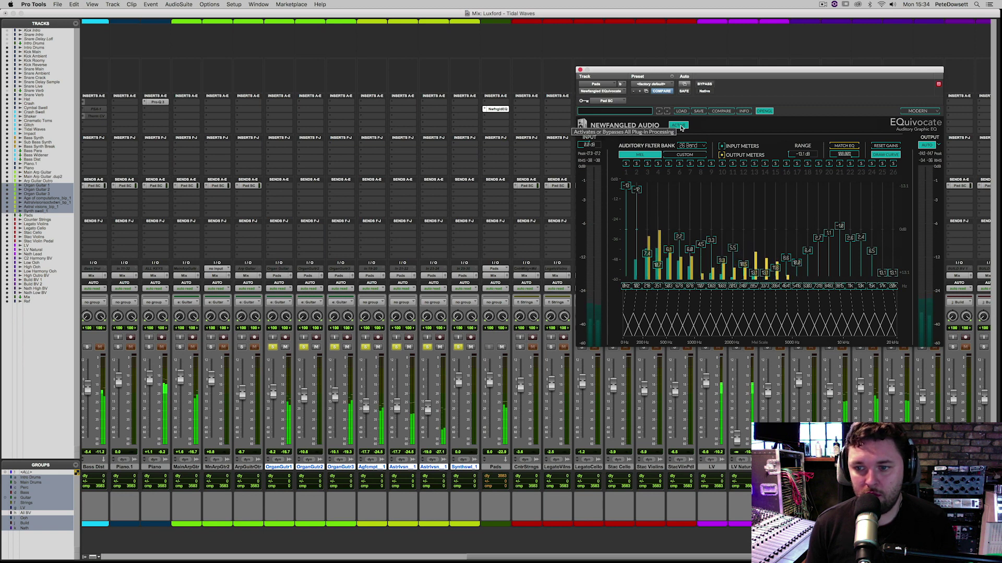
{"action": "left_click", "coordinate": [679, 126]}
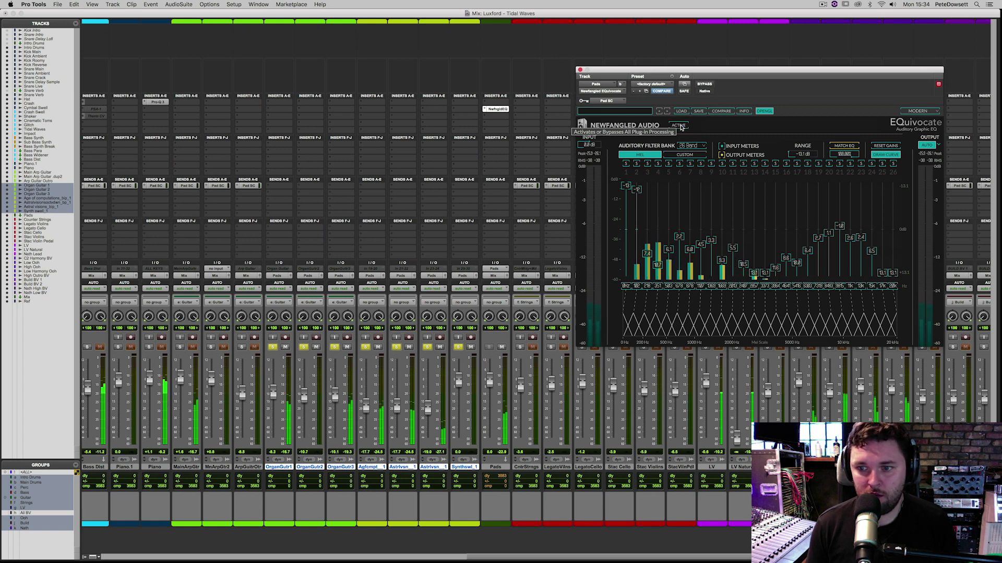
{"action": "left_click", "coordinate": [678, 126]}
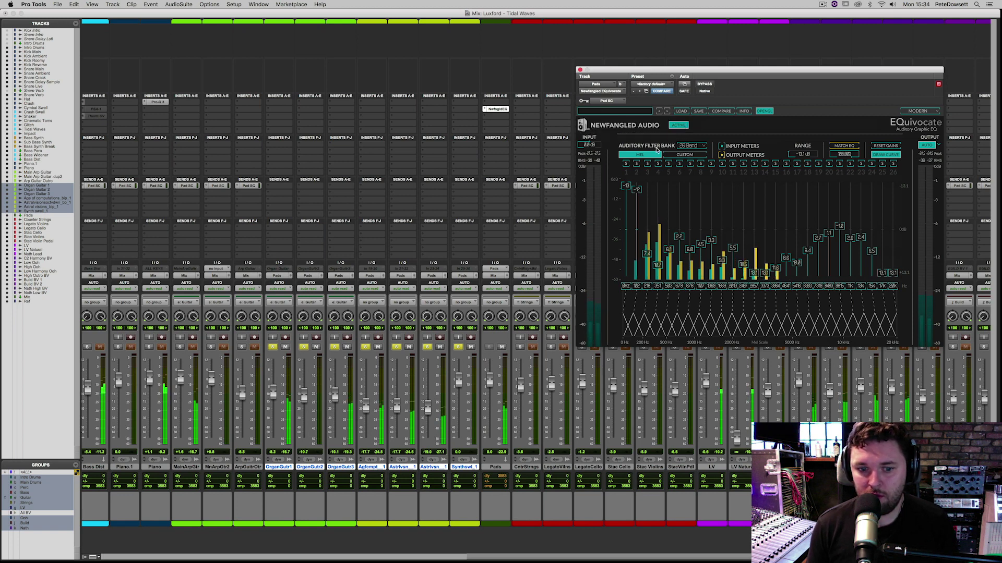
Clear all track solos, then bypass and re-enable EQuivocate once more
{"action": "left_click", "coordinate": [428, 348], "text": "alt"}
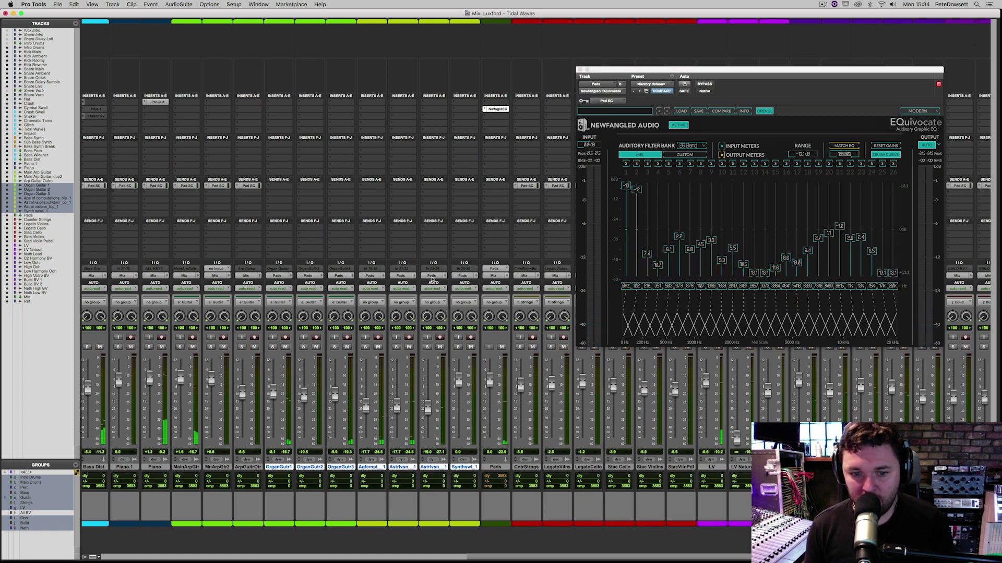
{"action": "left_click", "coordinate": [678, 125]}
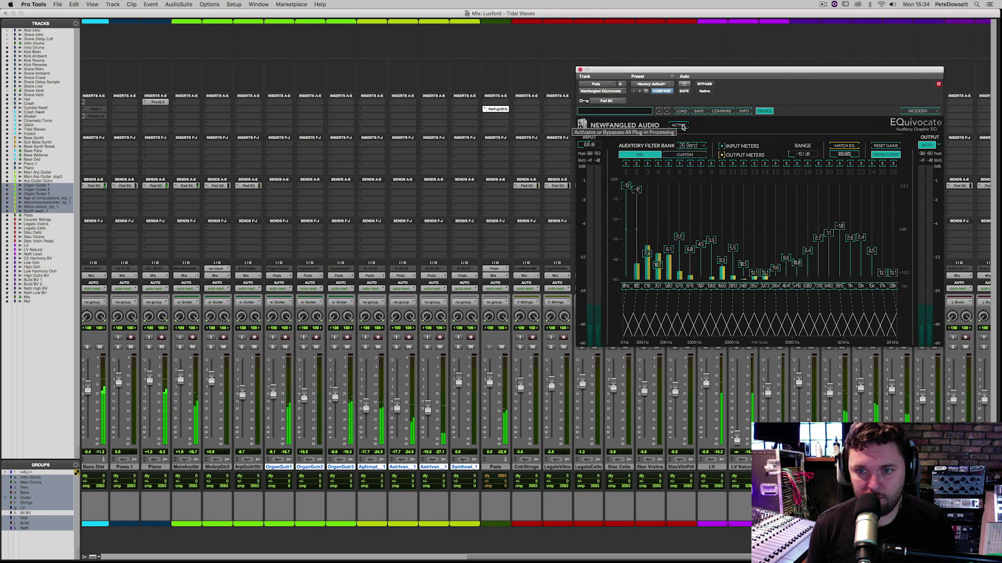
{"action": "left_click", "coordinate": [680, 126]}
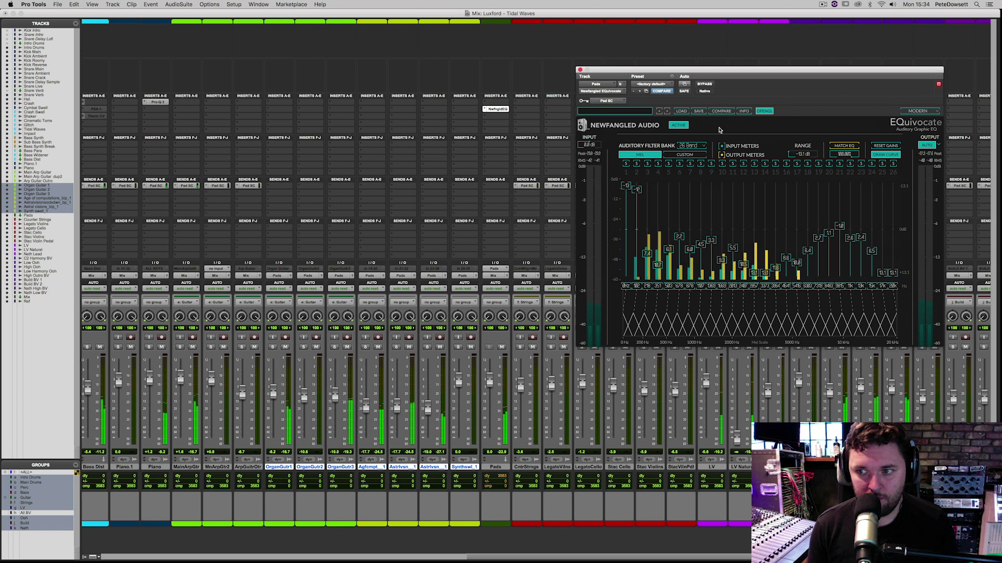